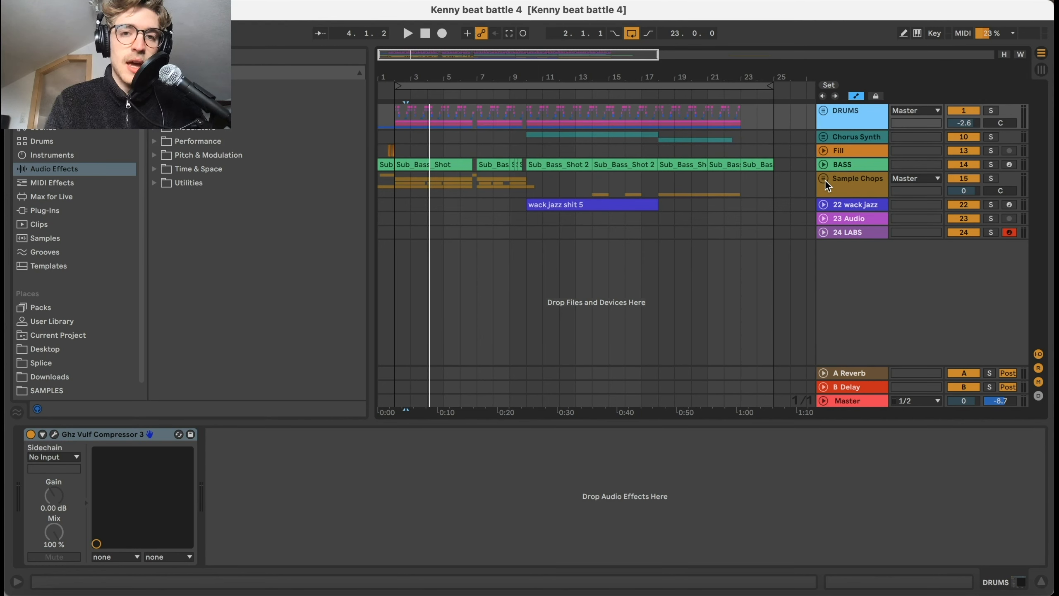
# Step: Look through the tracks inside the Sample Chops and DRUMS groups by unfolding each group in the arrangement
pyautogui.click(824, 179)
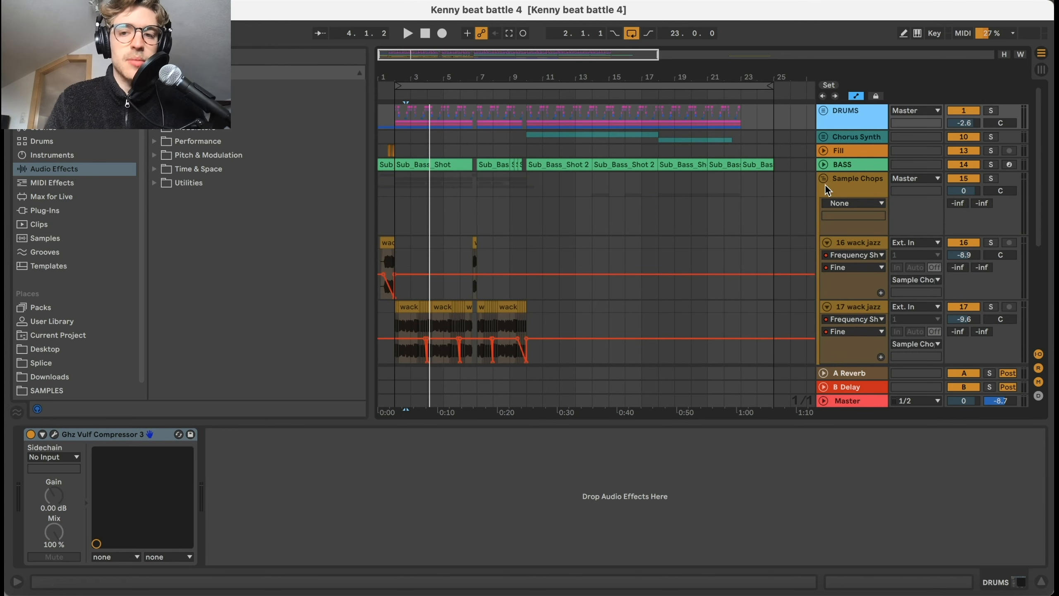
pyautogui.click(824, 181)
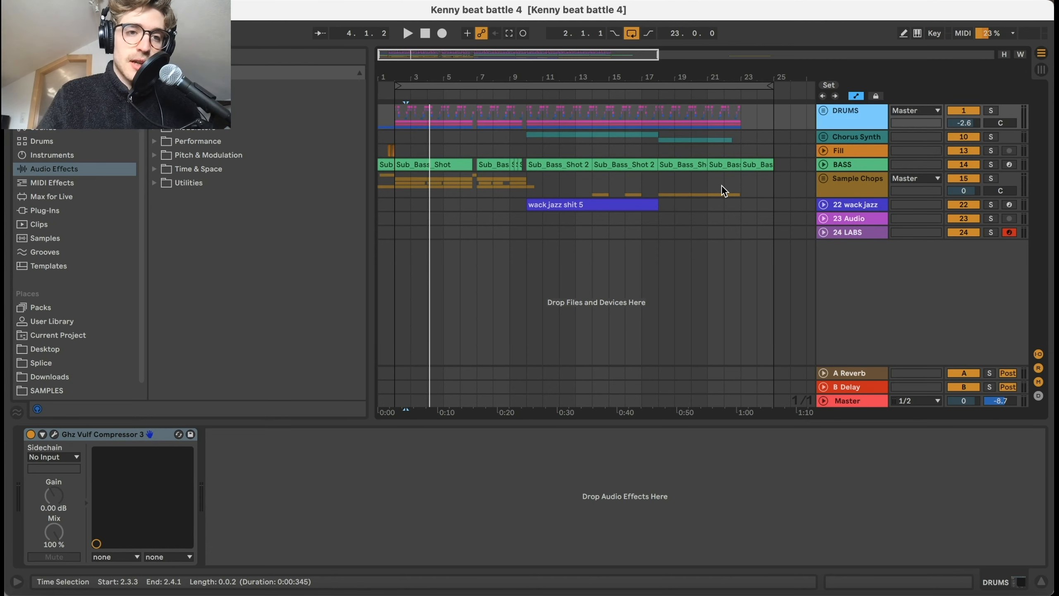
pyautogui.click(823, 111)
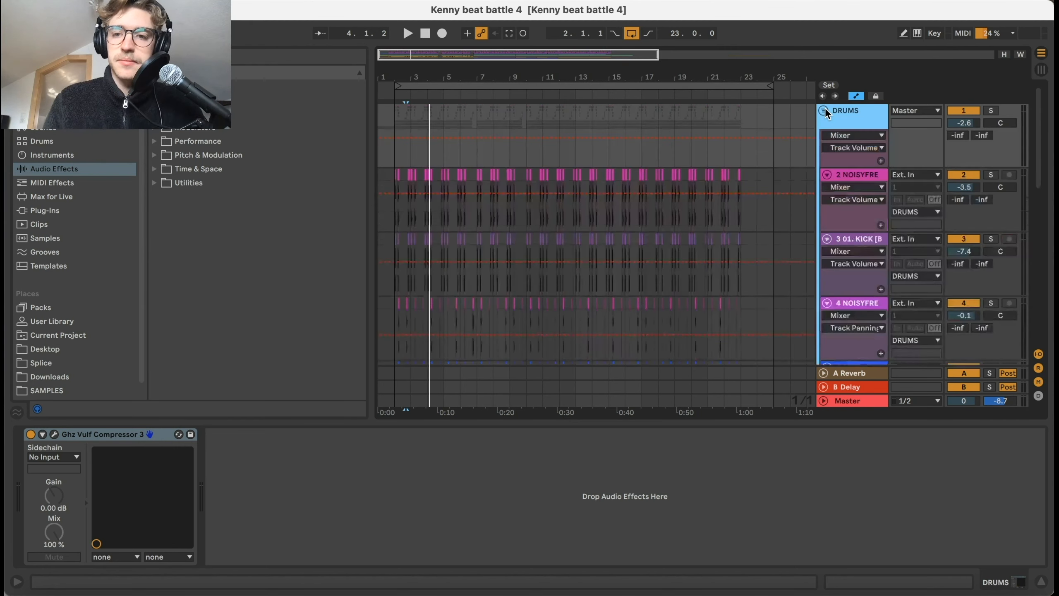
pyautogui.scroll(-2, 757, 202)
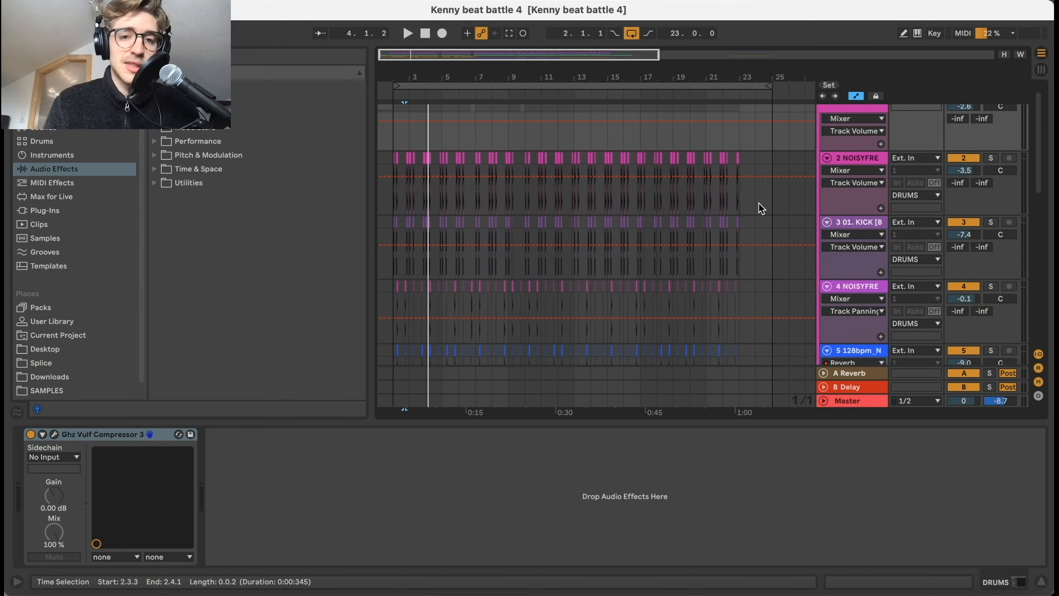
pyautogui.moveTo(437, 81); pyautogui.dragTo(436, 91)
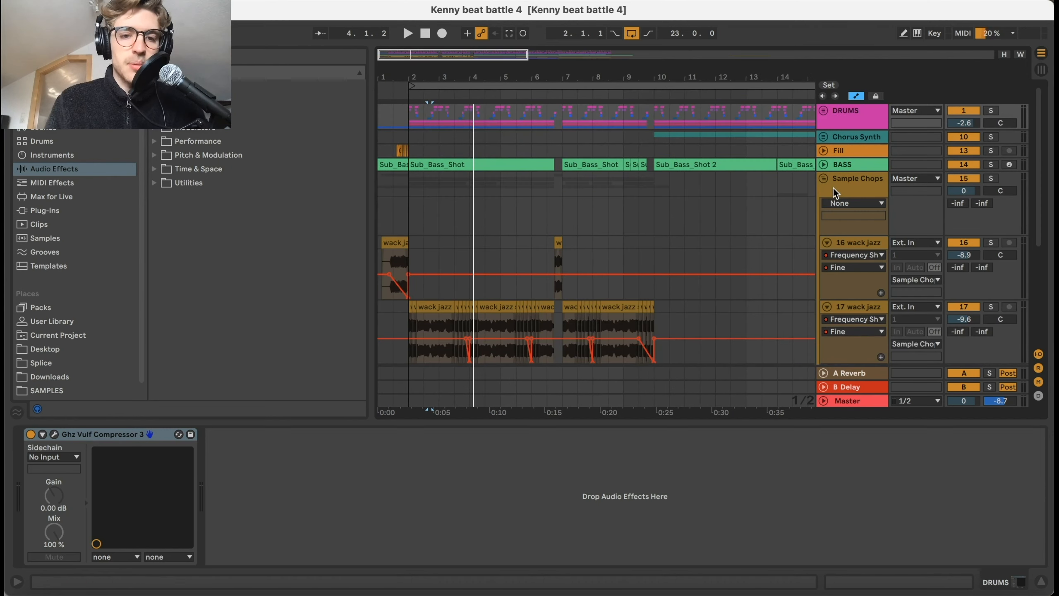
# Step: Inspect the Auto-Tune plug-in on track 19 wack jazz and view the waveform of that track's first clip
pyautogui.scroll(-5, 726, 236)
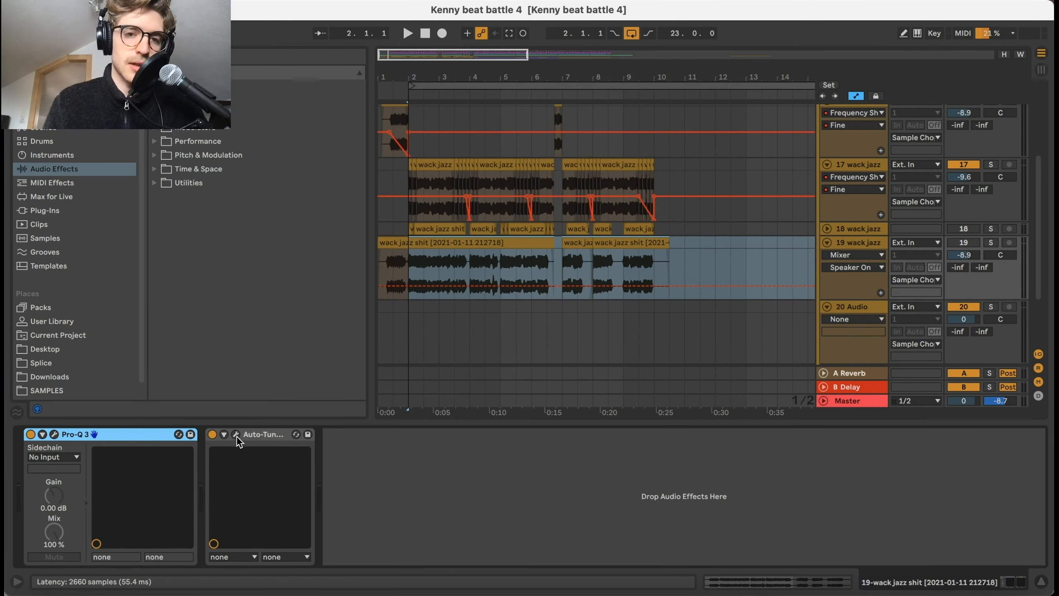
pyautogui.click(235, 435)
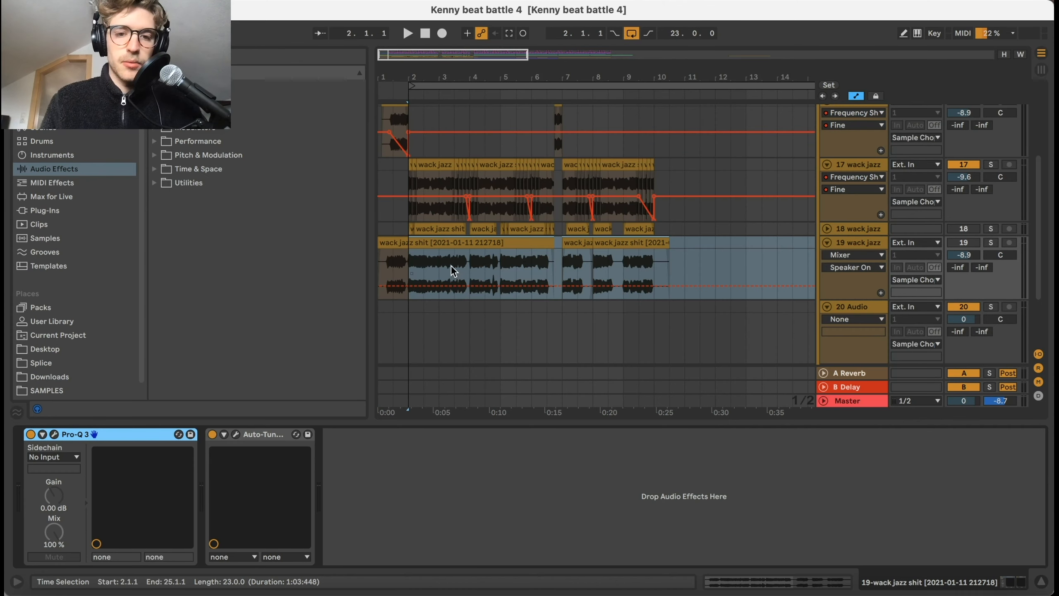
pyautogui.doubleClick(439, 246)
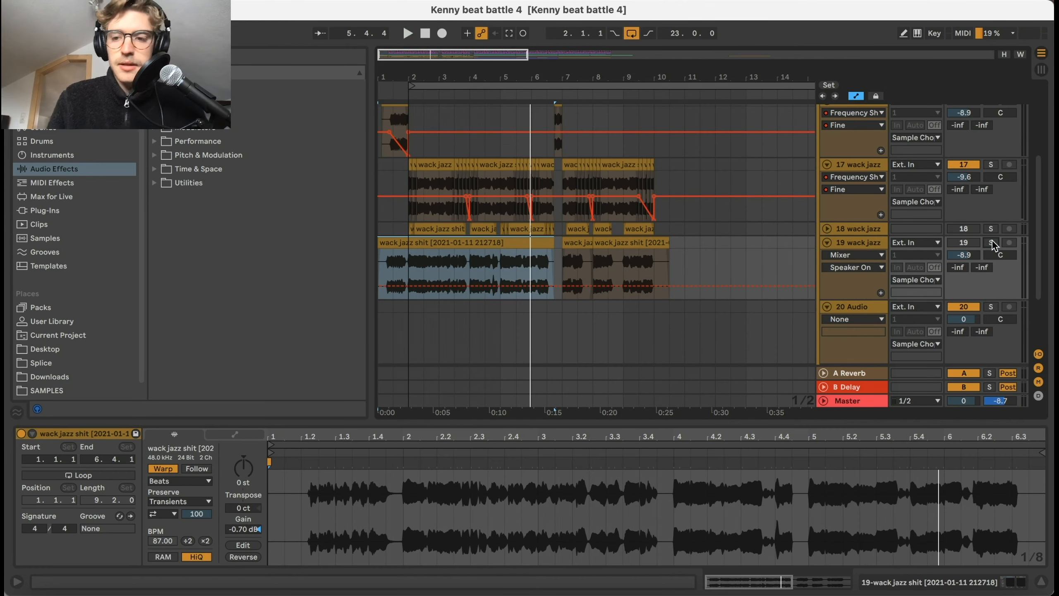
# Step: Examine the effects chain on track 17 wack jazz, including the Reverb, Phaser-Flanger and Frequency Shifter
pyautogui.click(868, 165)
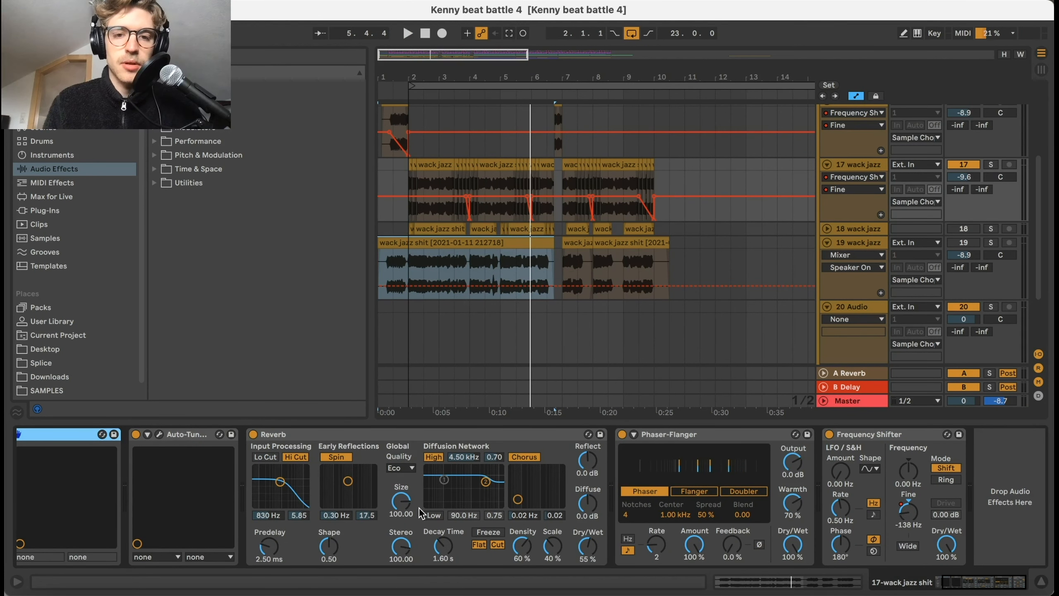
pyautogui.hscroll(-3, 419, 508)
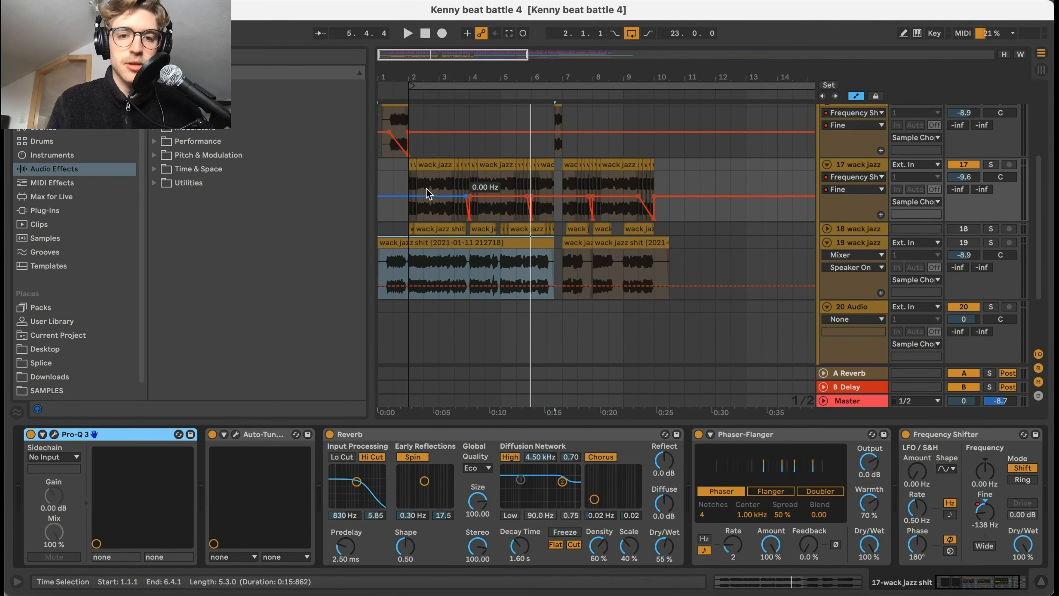
pyautogui.click(361, 434)
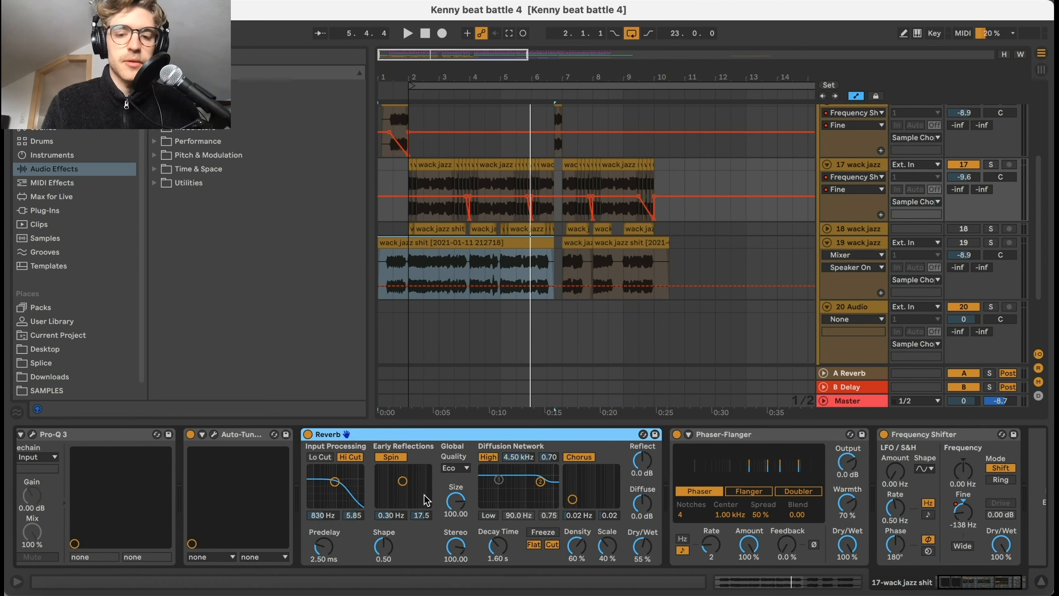
pyautogui.hscroll(3, 424, 495)
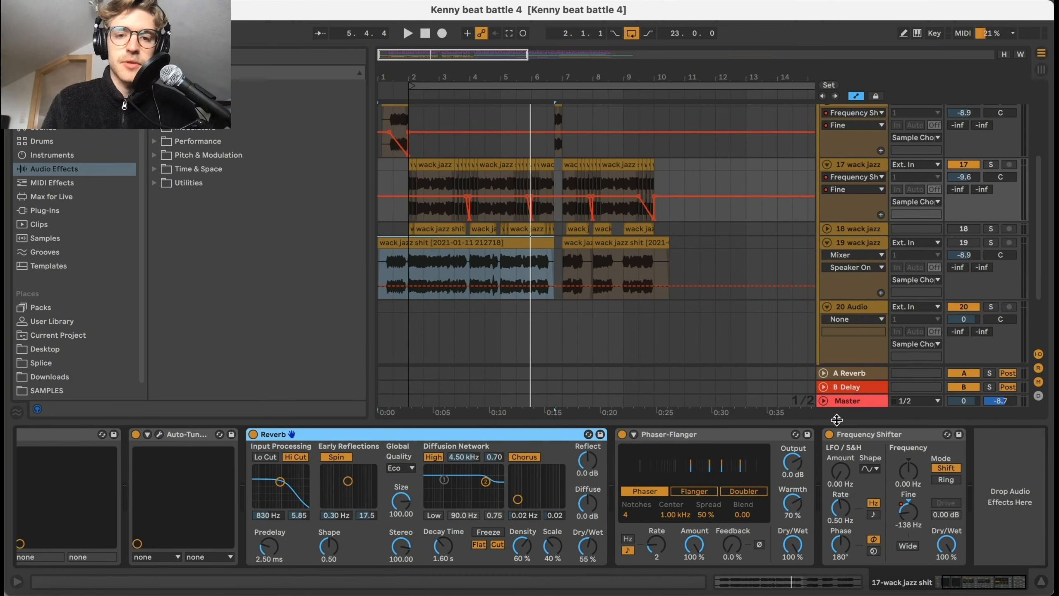
# Step: Solo track 17 wack jazz and play its chopped clips from just after bar 3, stopping playback after bar 4 begins
pyautogui.moveTo(460, 78); pyautogui.dragTo(463, 97)
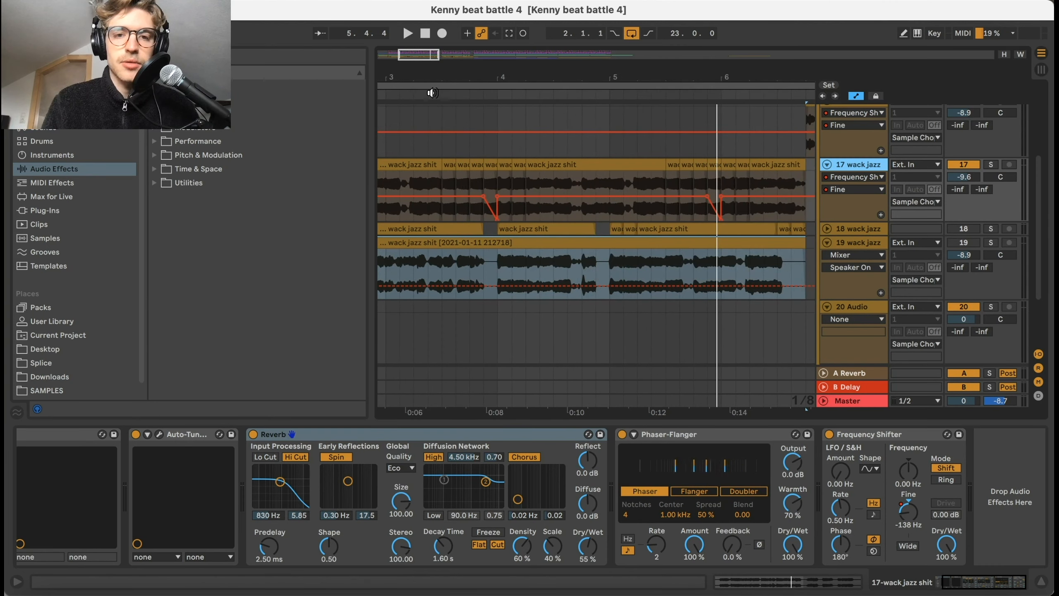
pyautogui.press('s')
pyautogui.click(413, 94)
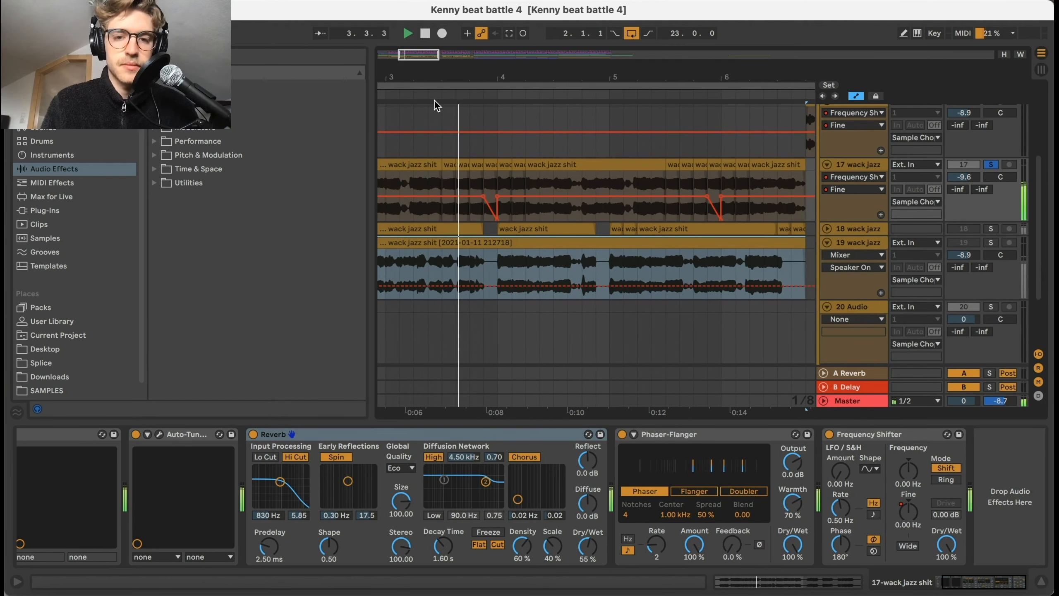
pyautogui.press('space')
pyautogui.moveTo(484, 83); pyautogui.dragTo(484, 76)
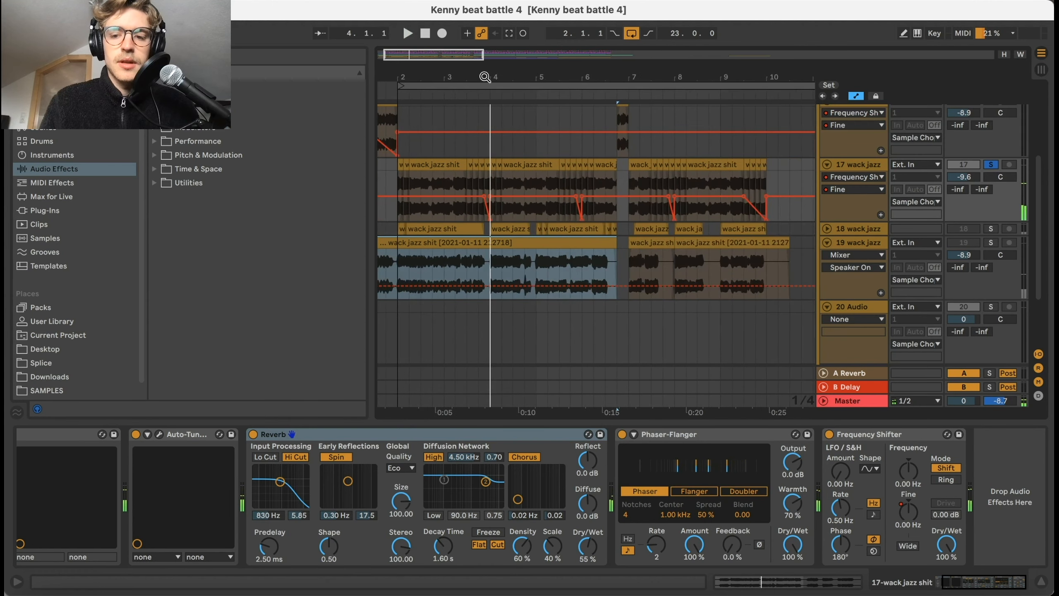
# Step: Examine the sliced sample rack on track 21 wack jazz and its clips in the arrangement
pyautogui.click(553, 538)
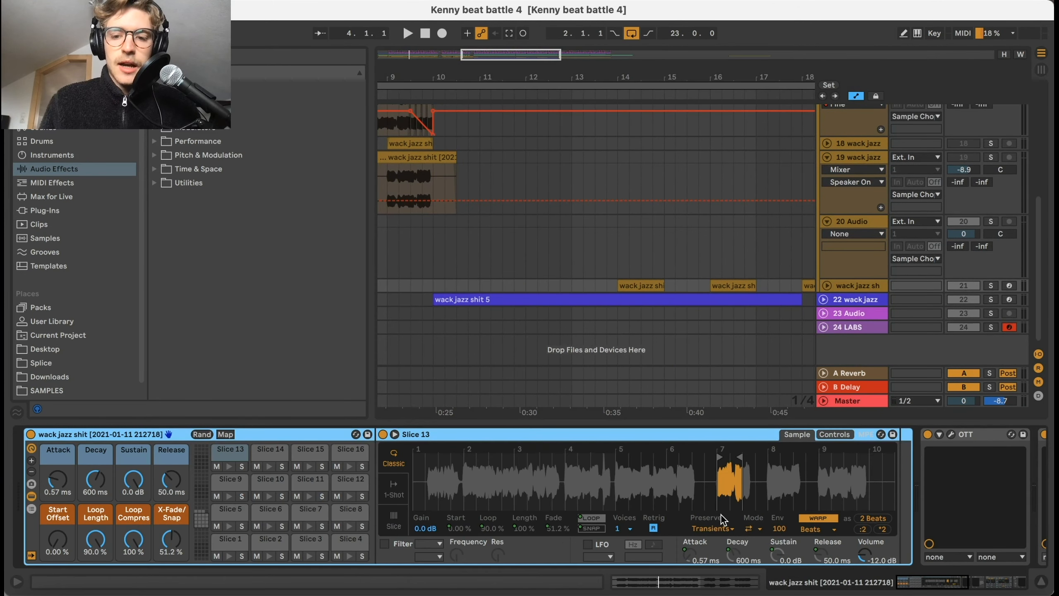
pyautogui.hscroll(-3, 603, 280)
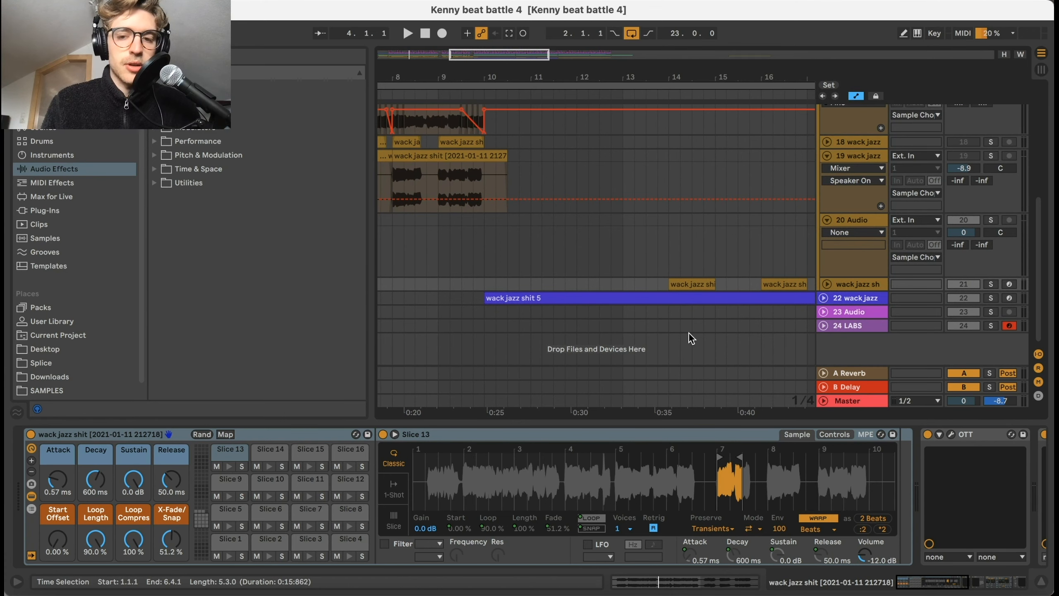
pyautogui.hscroll(5, 689, 333)
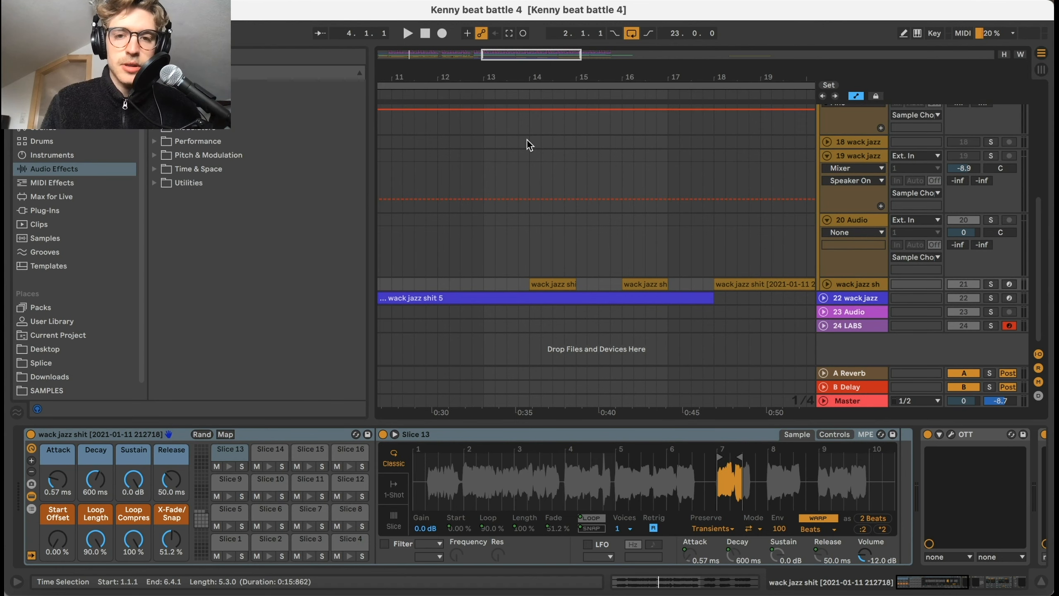
# Step: Solo track 21 wack jazz and play a short passage near bar 18
pyautogui.moveTo(540, 80); pyautogui.dragTo(512, 78)
pyautogui.click(518, 95)
pyautogui.press('s')
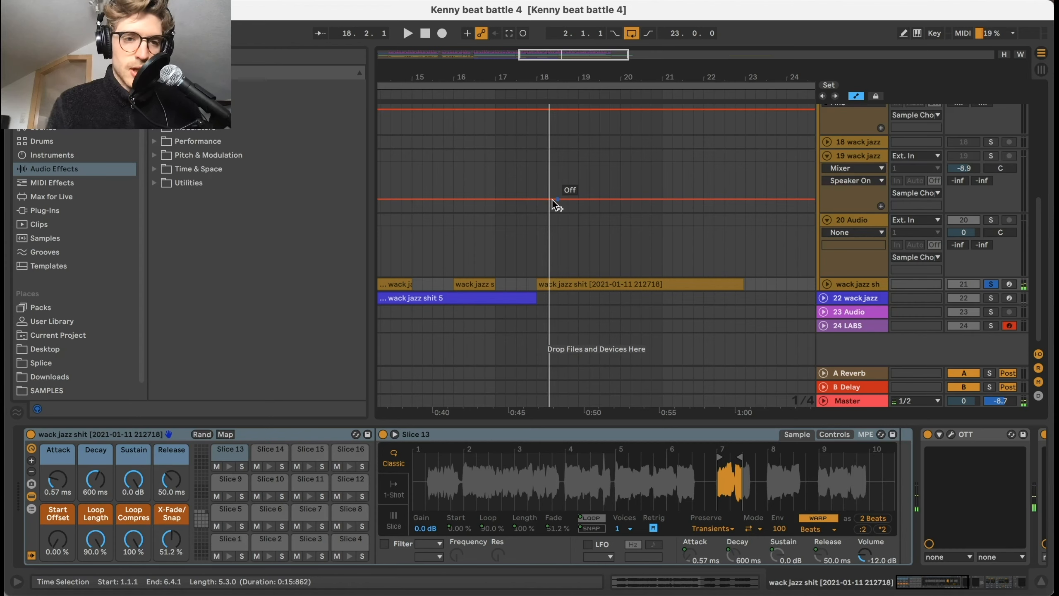
pyautogui.hscroll(-6, 569, 248)
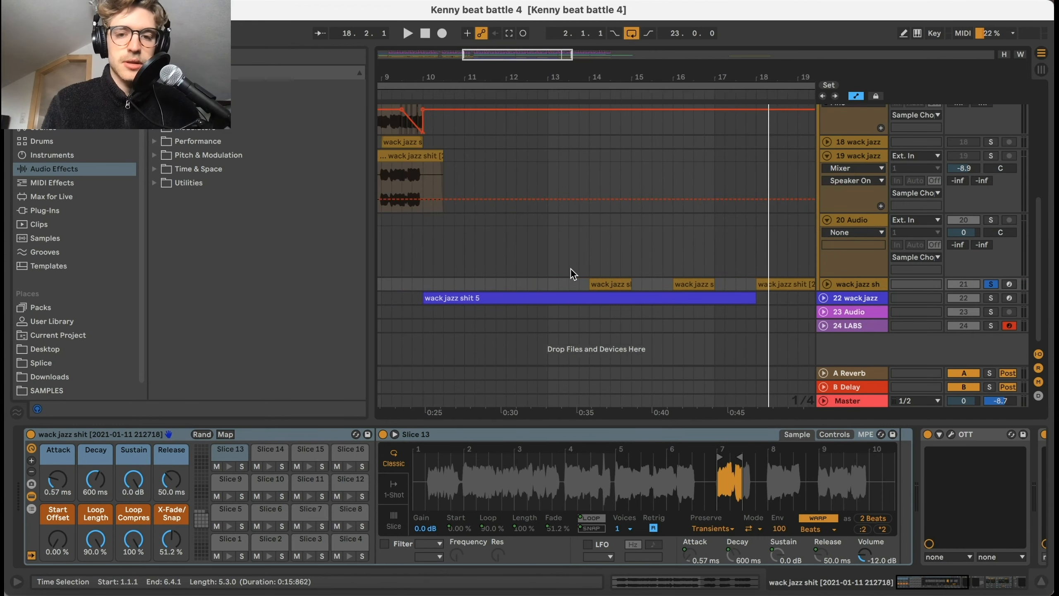
# Step: Examine the device chain on track 21 wack jazz, from the sliced sampler through OTT, Nectar 3, Reverb and soothe2
pyautogui.click(853, 284)
pyautogui.doubleClick(854, 279)
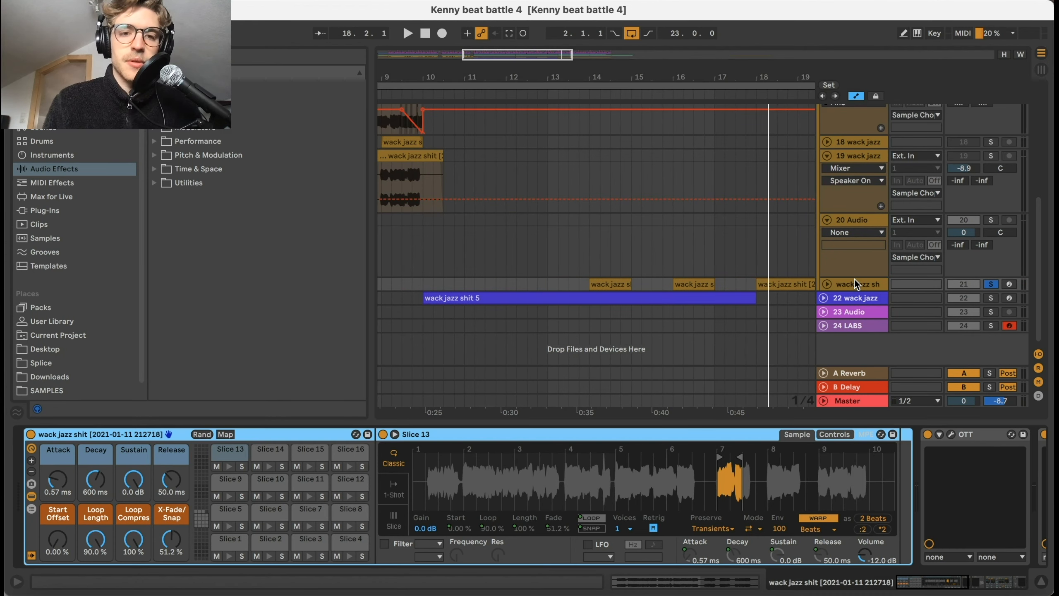
pyautogui.hscroll(15, 724, 486)
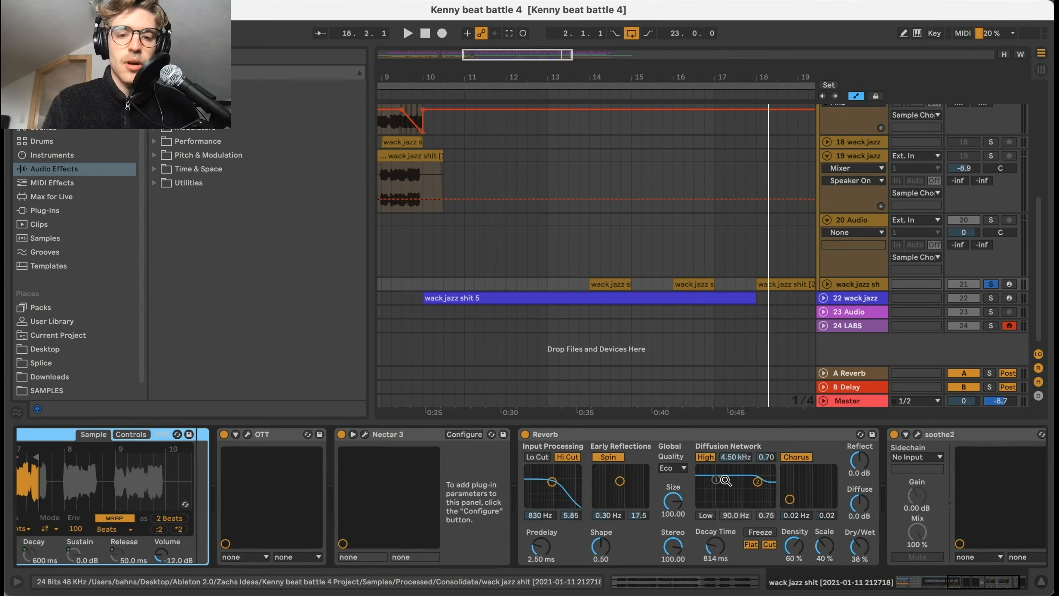
pyautogui.hscroll(3, 724, 486)
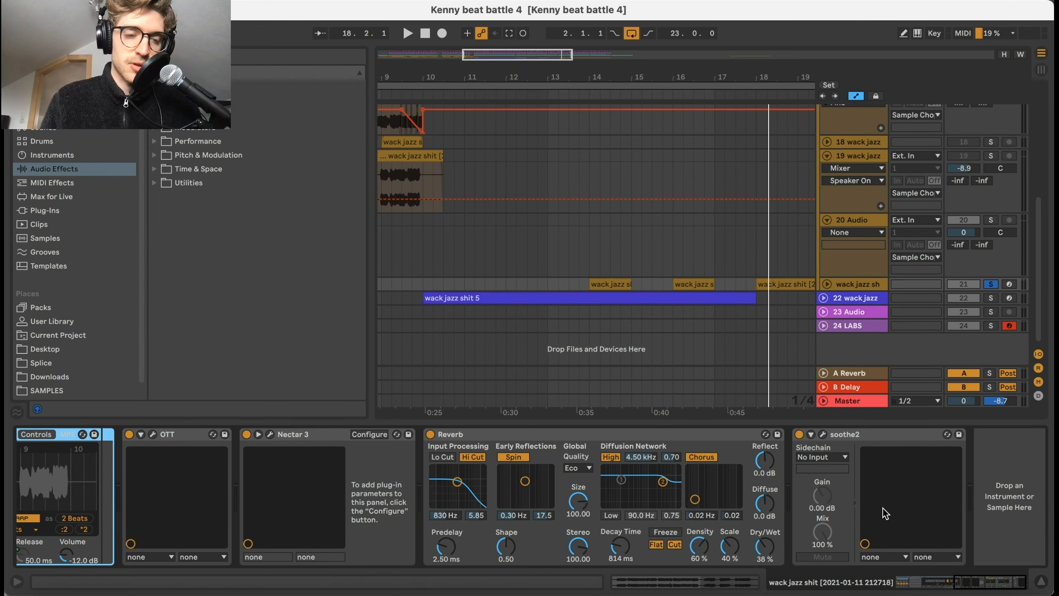
pyautogui.hscroll(-15, 787, 474)
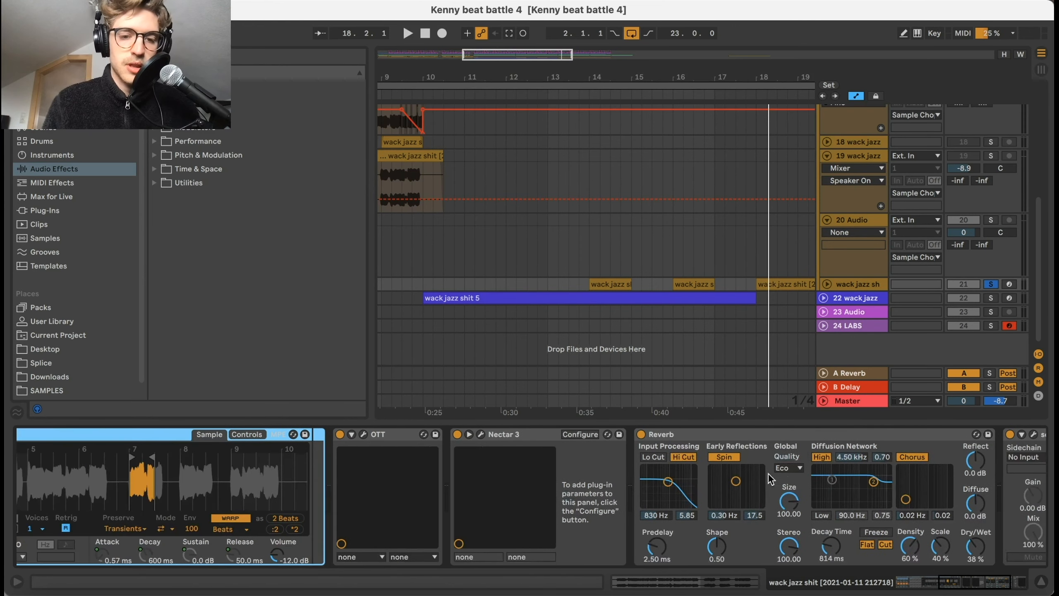
# Step: Open Nectar 3 on track 21 to view its Harmony module, and close the plug-in window
pyautogui.click(481, 436)
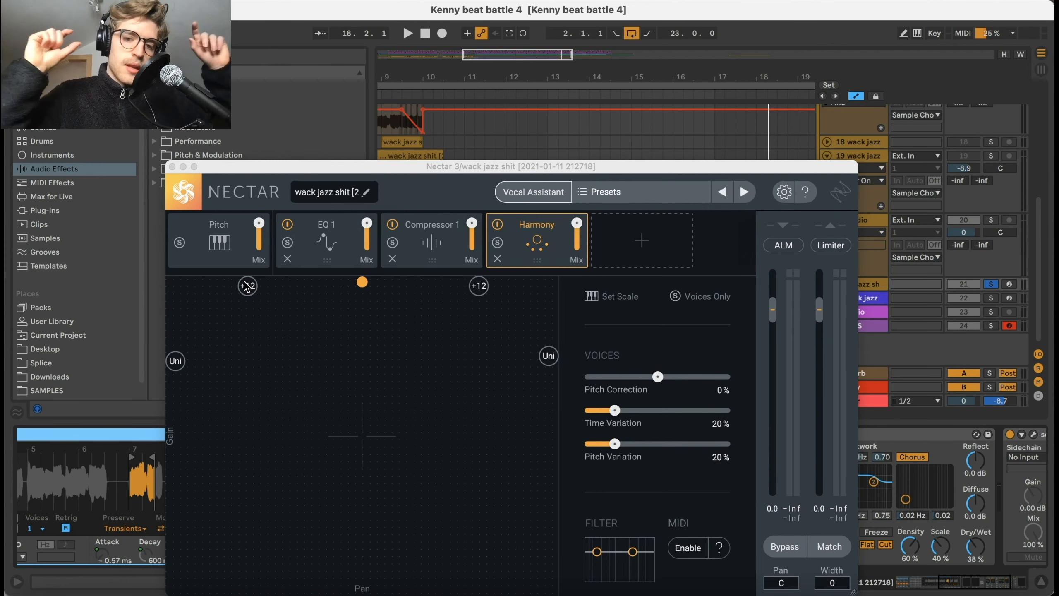
pyautogui.click(172, 167)
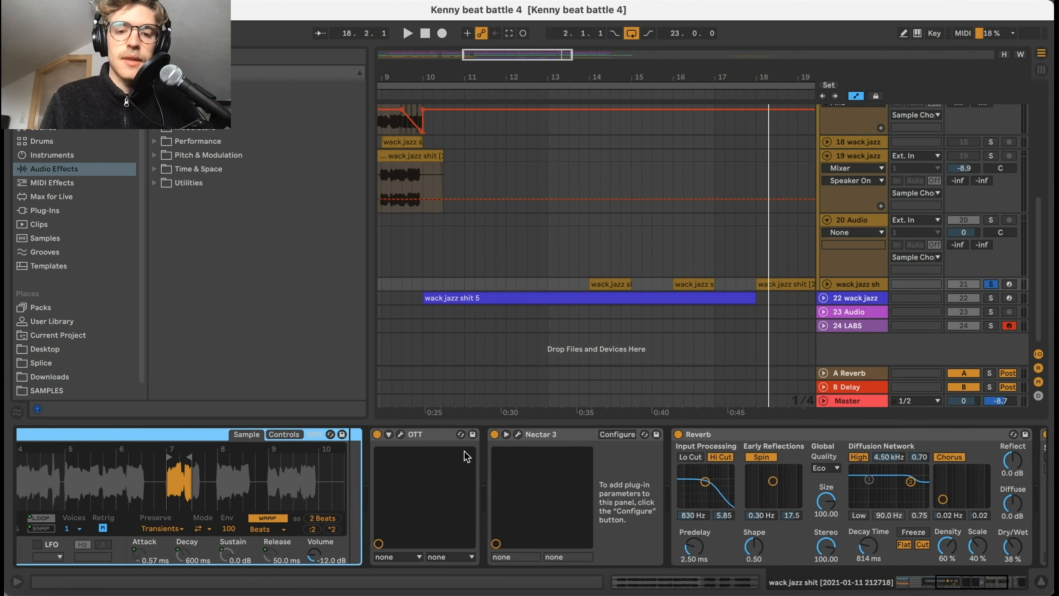
pyautogui.hscroll(-2, 464, 452)
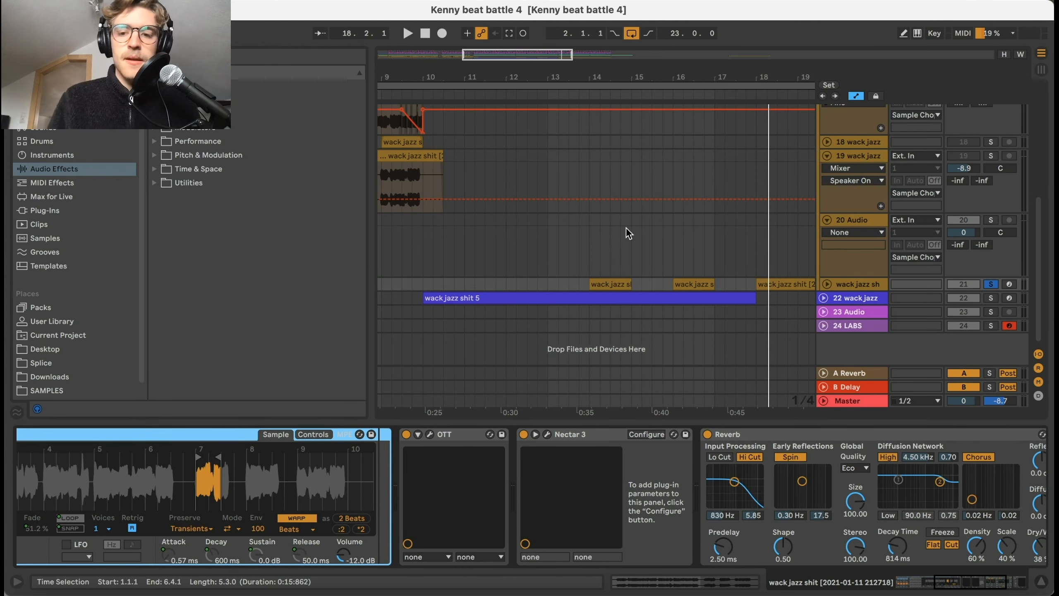
# Step: Fold the Sample Chops group and unfold the DRUMS group at the start of the arrangement
pyautogui.scroll(5, 857, 231)
pyautogui.scroll(2, 857, 228)
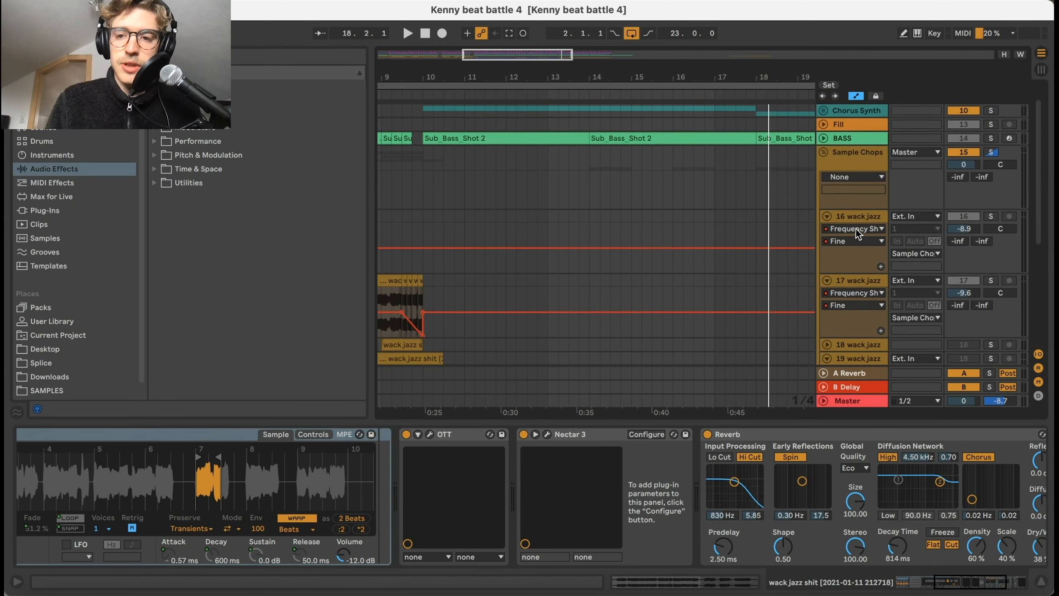
pyautogui.click(825, 153)
pyautogui.click(823, 112)
pyautogui.hscroll(-2, 743, 150)
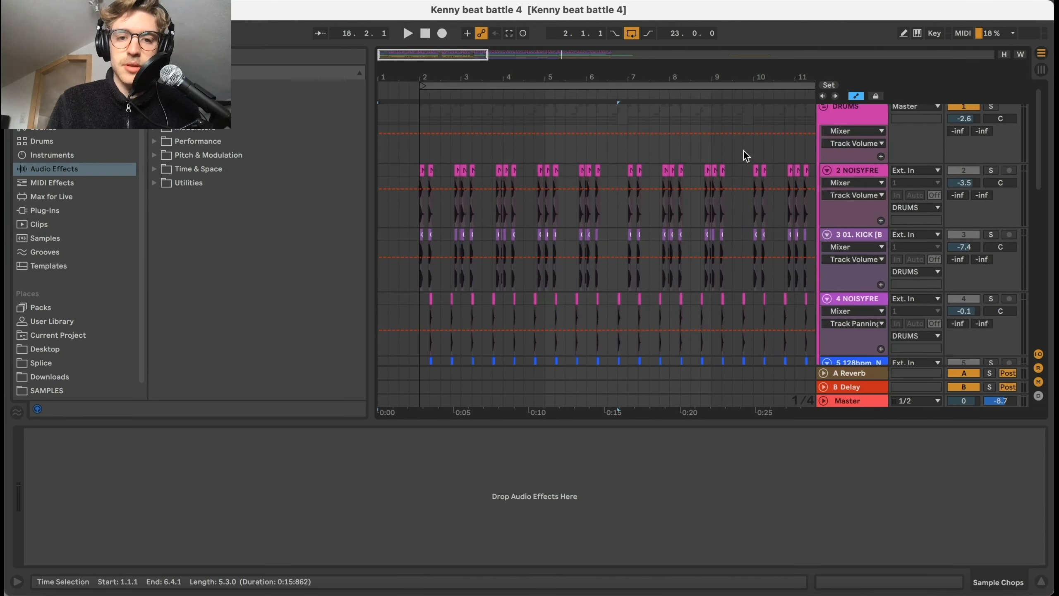
# Step: Examine the Pro-Q 3 EQ curve on drum track 2 NOISYFRED_BREAK_SHAKER BEAT, and close its window
pyautogui.click(504, 85)
pyautogui.moveTo(473, 77); pyautogui.dragTo(473, 96)
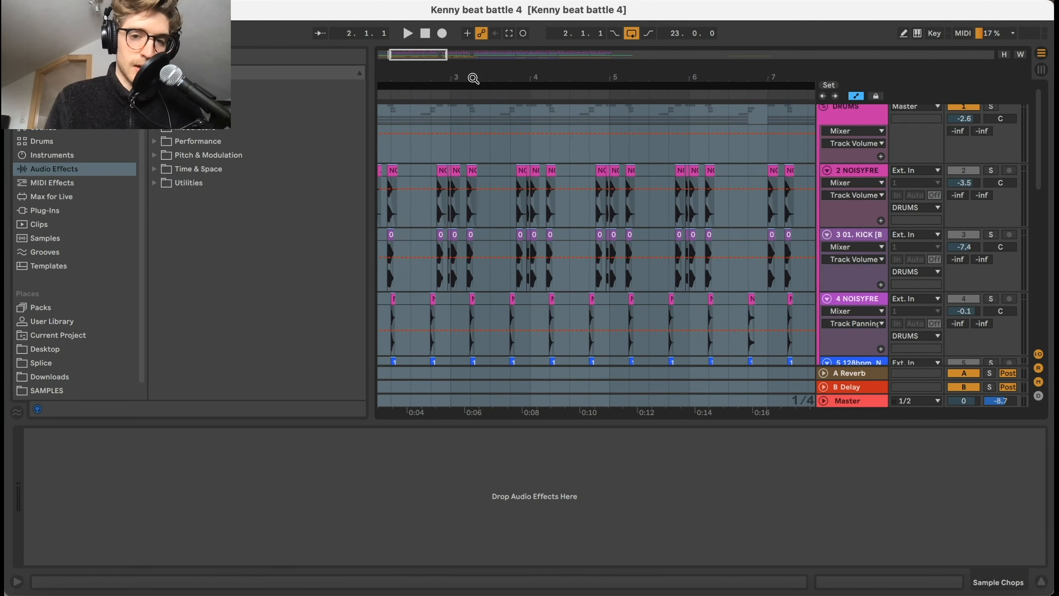
pyautogui.click(845, 171)
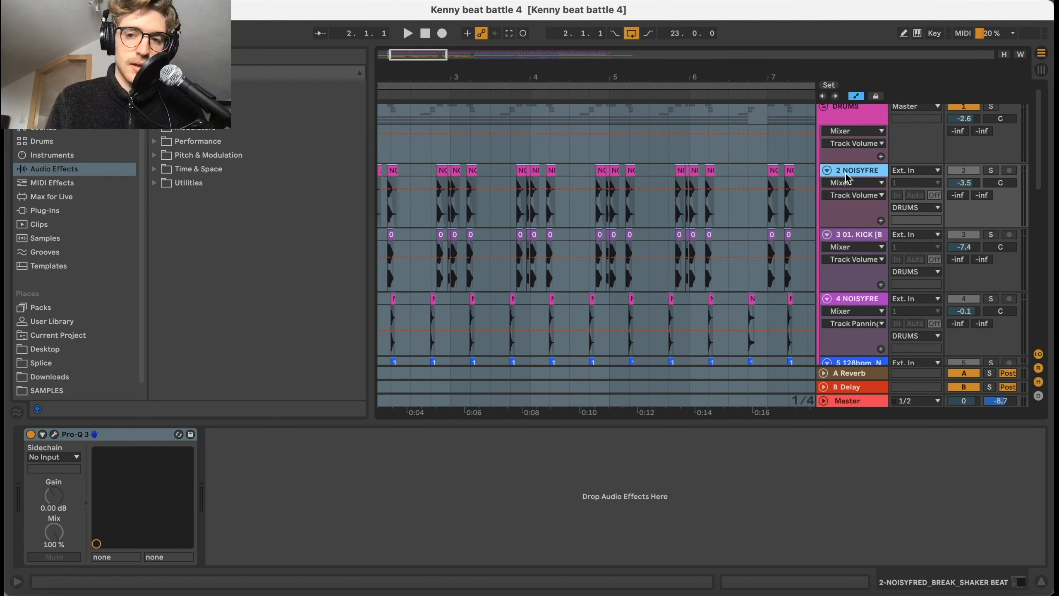
pyautogui.click(54, 434)
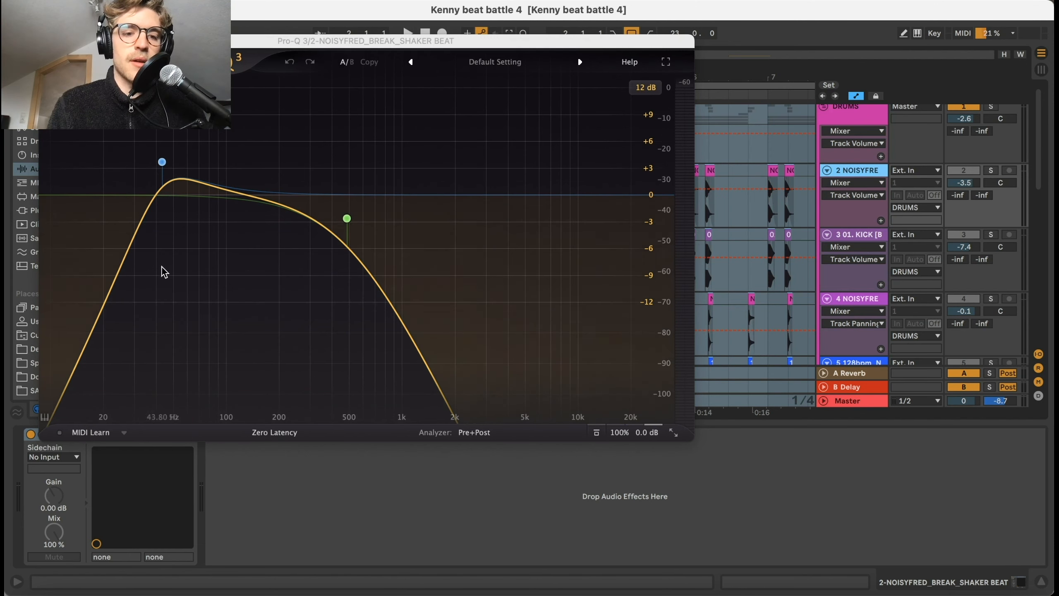
pyautogui.moveTo(170, 173)
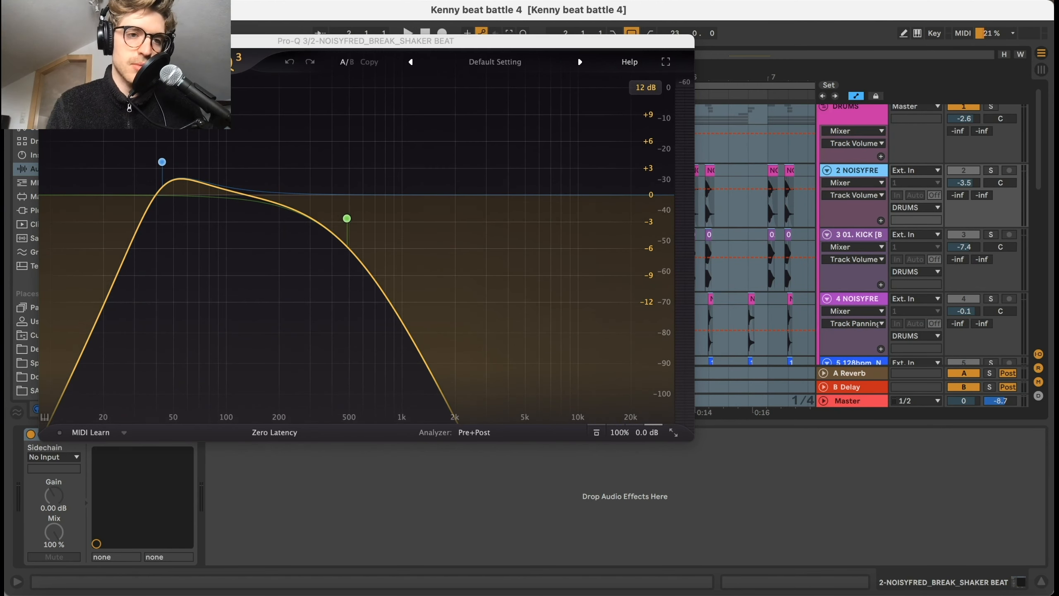
pyautogui.click(46, 41)
# Step: Show the devices of track 3 01. KICK, and solo track 2 NOISYFRED to play it from bar 2
pyautogui.scroll(-1, 847, 245)
pyautogui.click(850, 232)
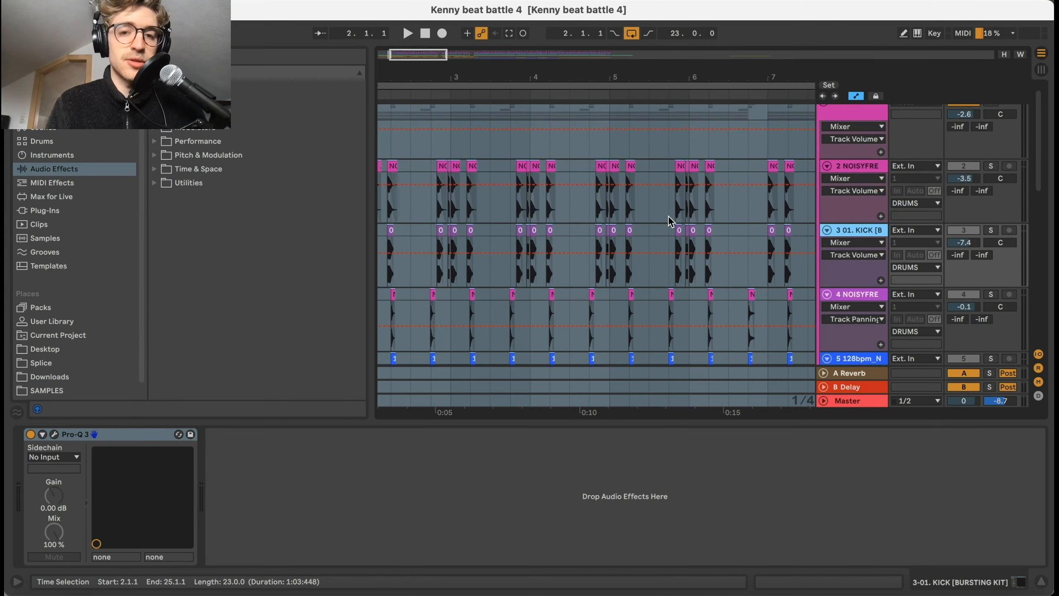
pyautogui.moveTo(485, 76); pyautogui.dragTo(528, 77)
pyautogui.click(991, 166)
pyautogui.click(425, 86)
pyautogui.press('space')
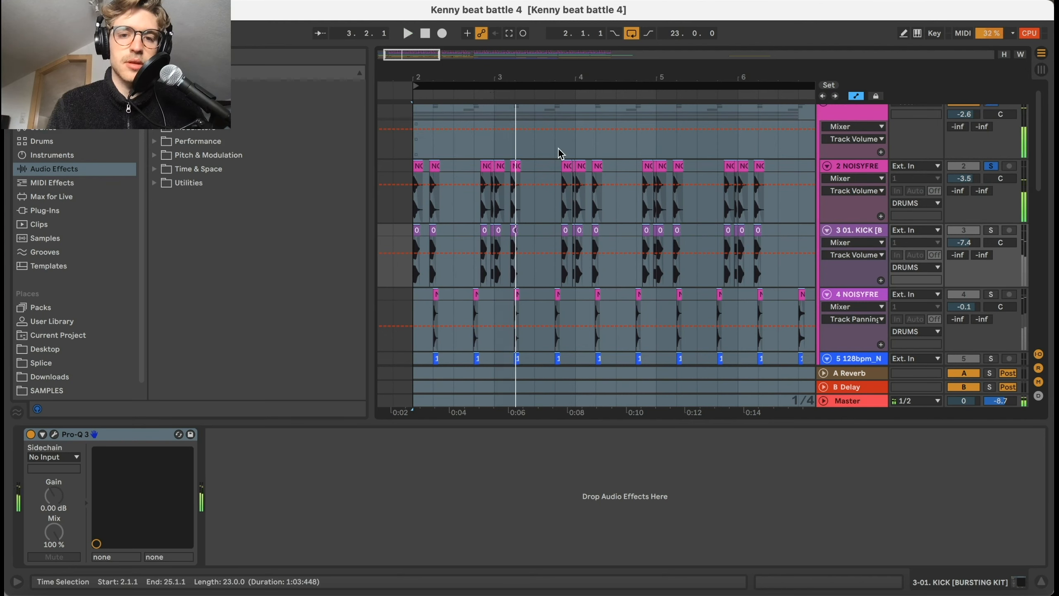
# Step: Solo track 3 01. KICK, play it from bar 2, and take the solo off
pyautogui.click(879, 167)
pyautogui.click(865, 232)
pyautogui.click(992, 230)
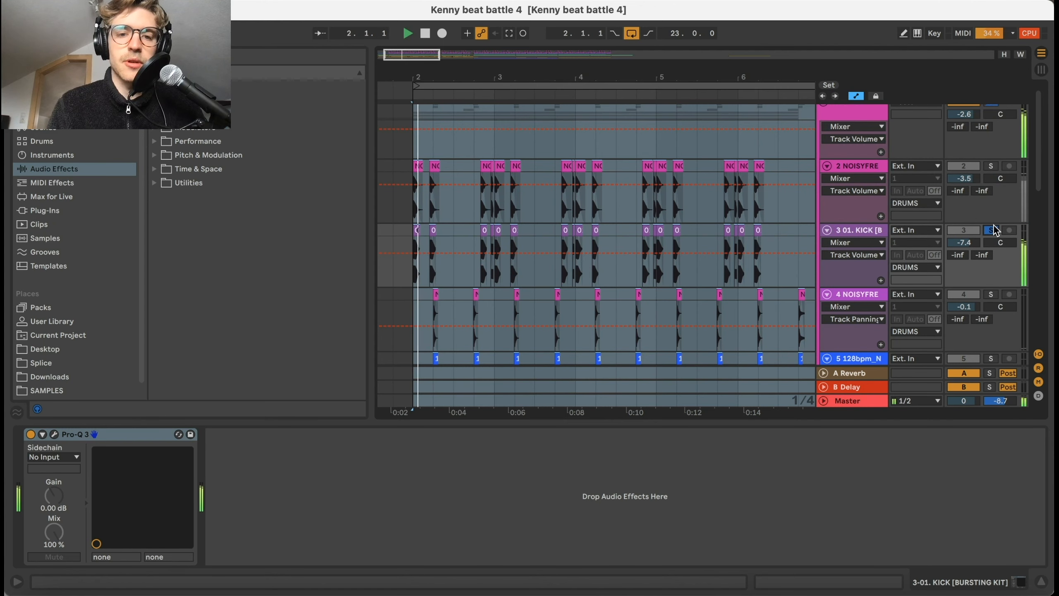
pyautogui.press('space')
pyautogui.click(992, 230)
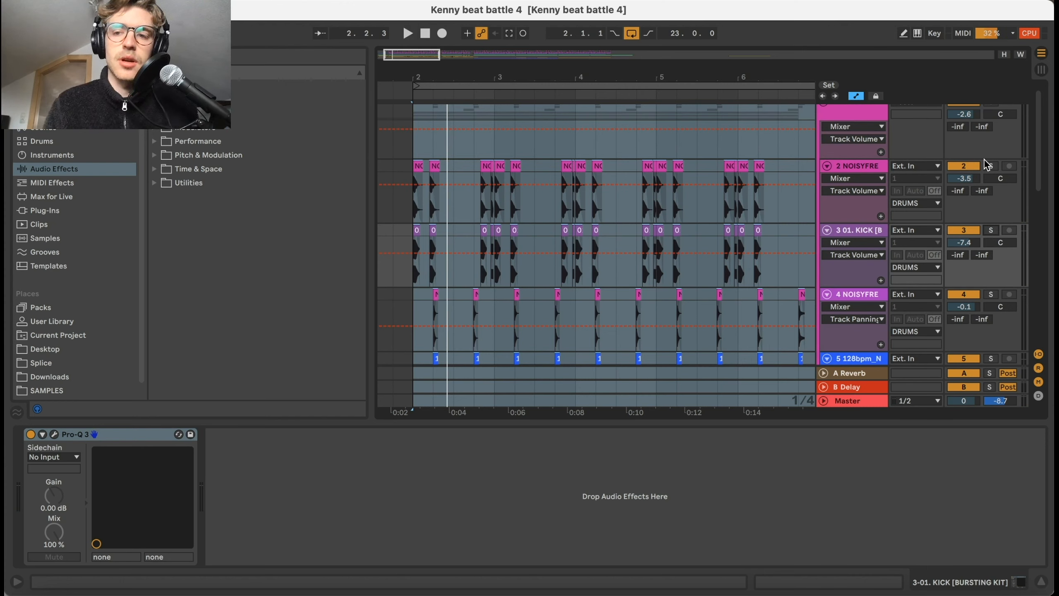
# Step: Solo tracks 2 NOISYFRED and 3 01. KICK together, play the layered kick from bar 2, and clear the solos
pyautogui.click(992, 166)
pyautogui.keyDown('super'); pyautogui.click(991, 230); pyautogui.keyUp('super')
pyautogui.press('space')
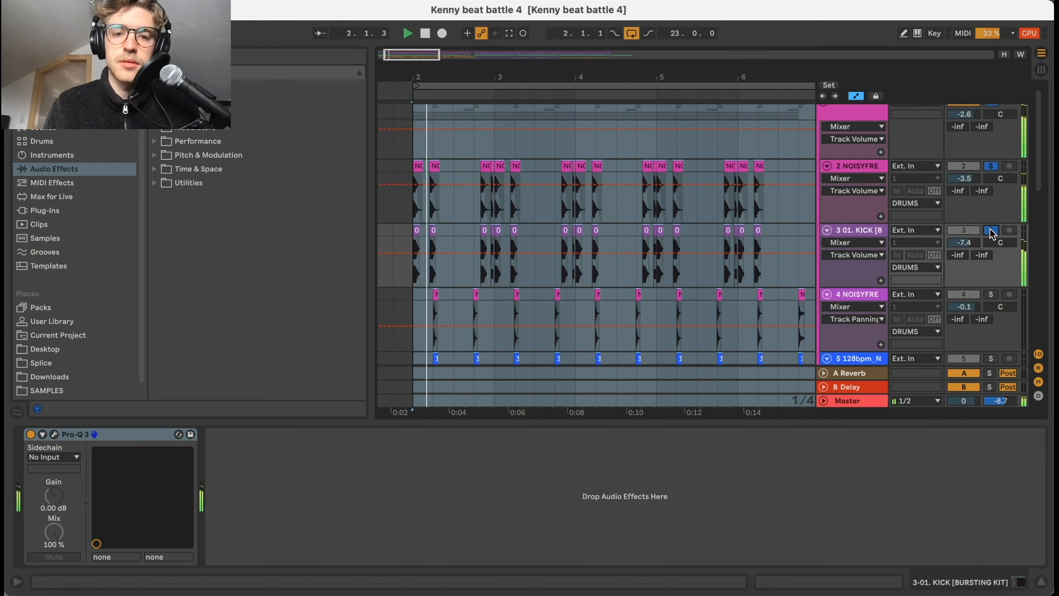
pyautogui.click(991, 230)
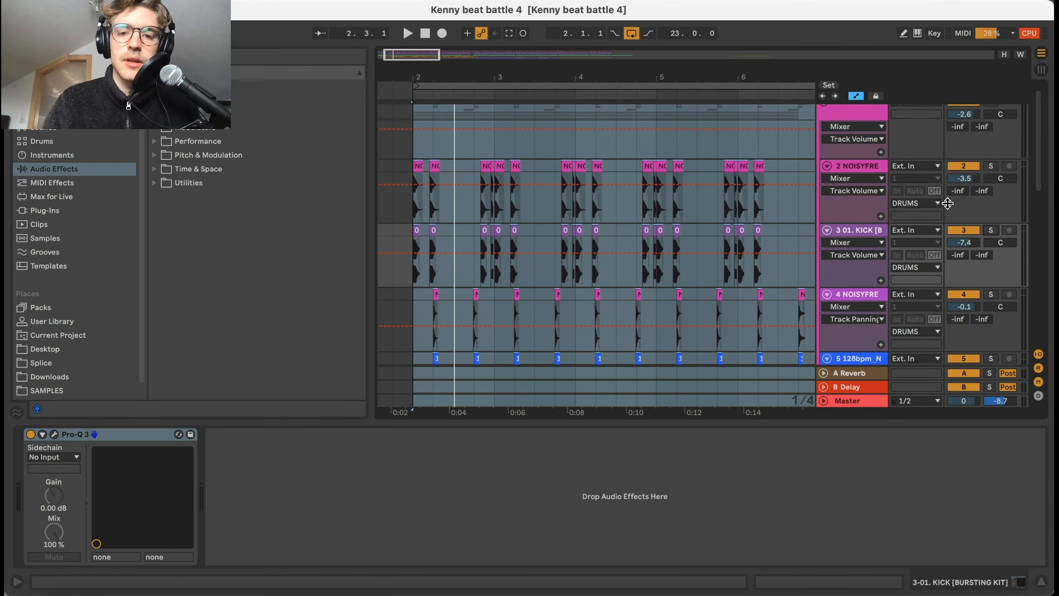
# Step: Show the devices of track 5 128bpm_NN_2bar2_StickDrm_Dry, and play it soloed from bar 2
pyautogui.scroll(-5, 947, 203)
pyautogui.click(854, 256)
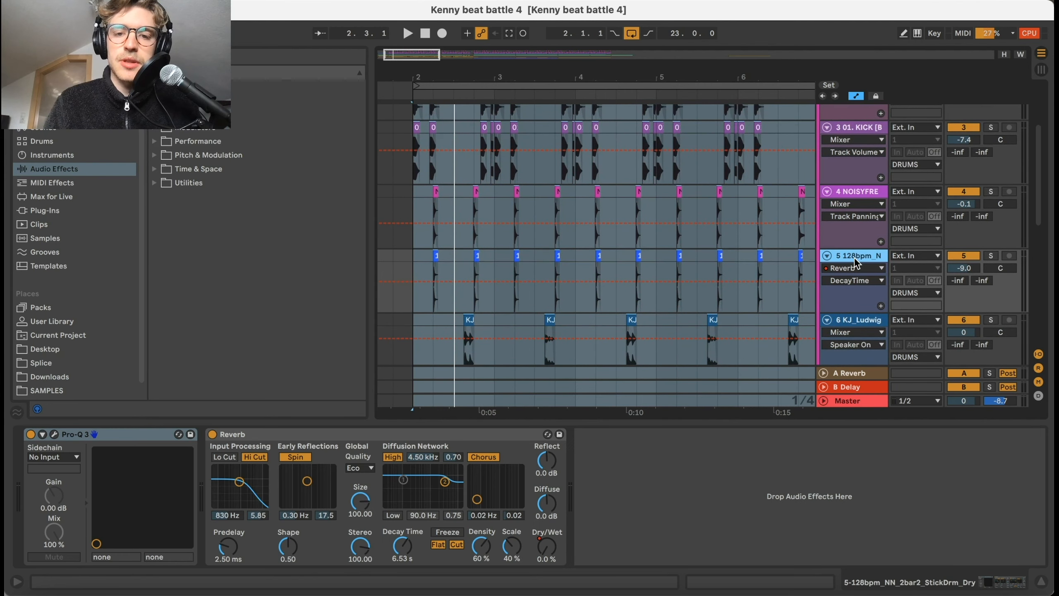
pyautogui.click(991, 255)
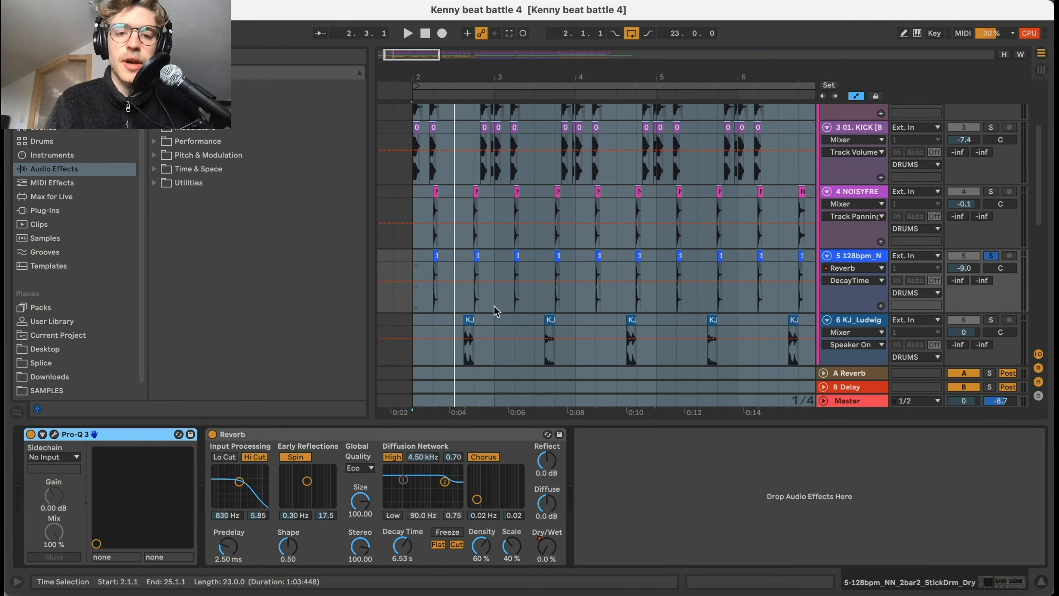
pyautogui.click(422, 95)
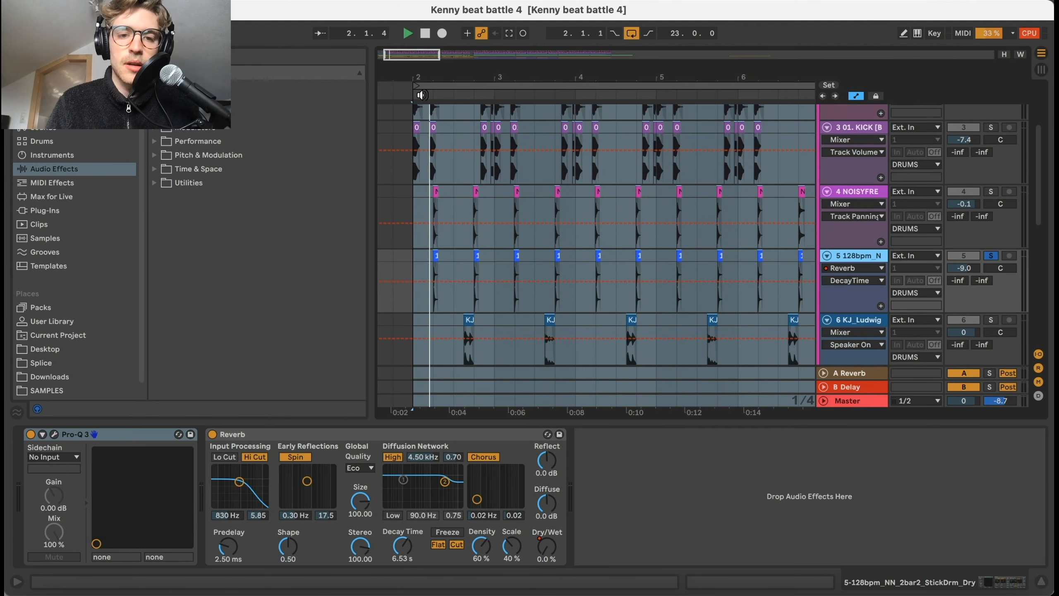
pyautogui.press('space')
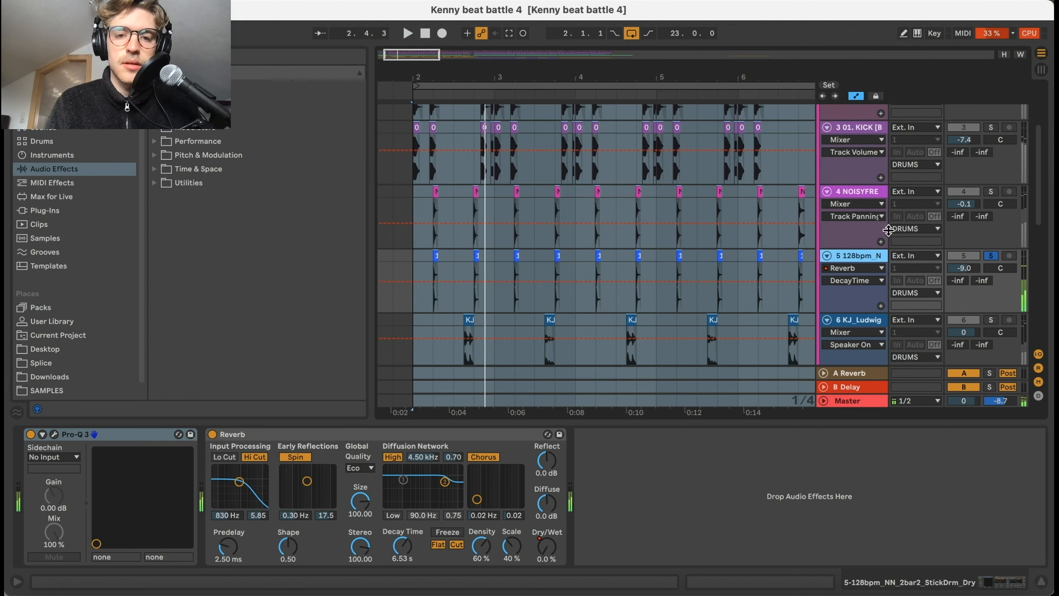
# Step: Play track 4 NOISYFRED_BREAK_SHAKER BEAT soloed from bar 2, open its clip near 2.2, and clear the solo
pyautogui.click(991, 191)
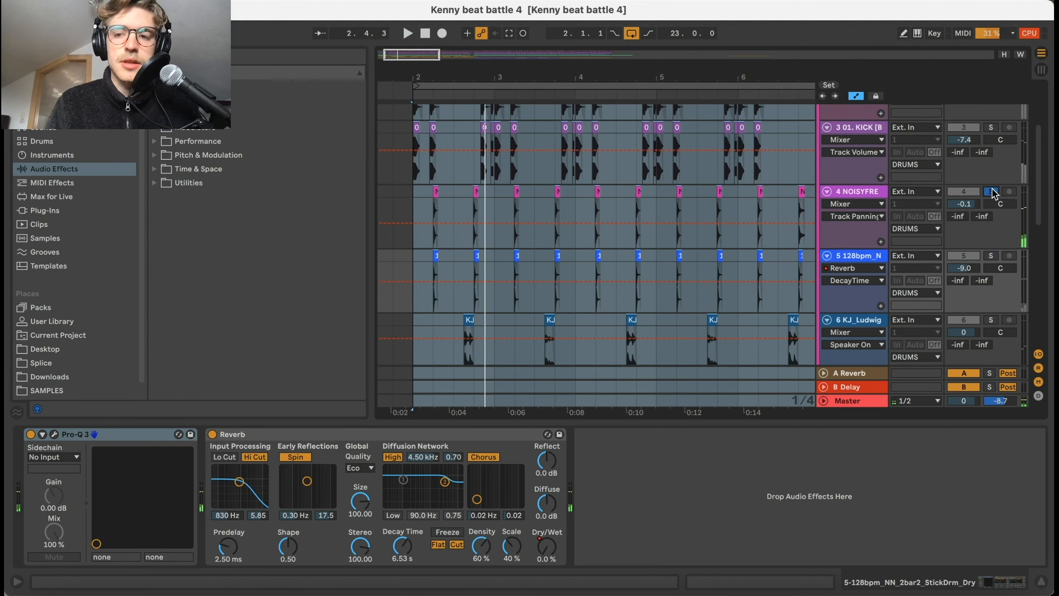
pyautogui.click(426, 94)
pyautogui.press('space')
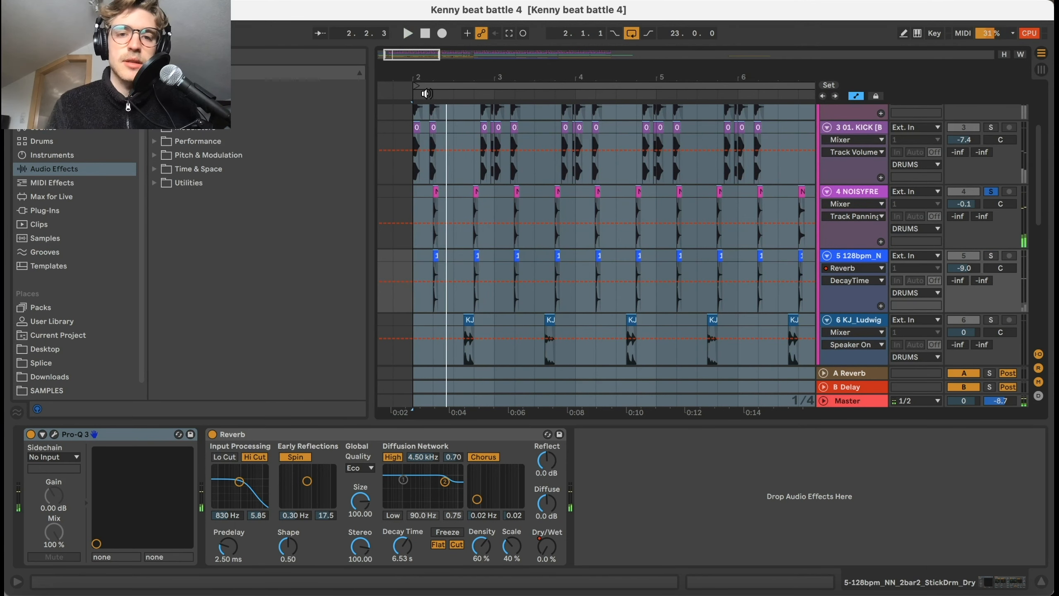
pyautogui.moveTo(441, 76); pyautogui.dragTo(518, 138)
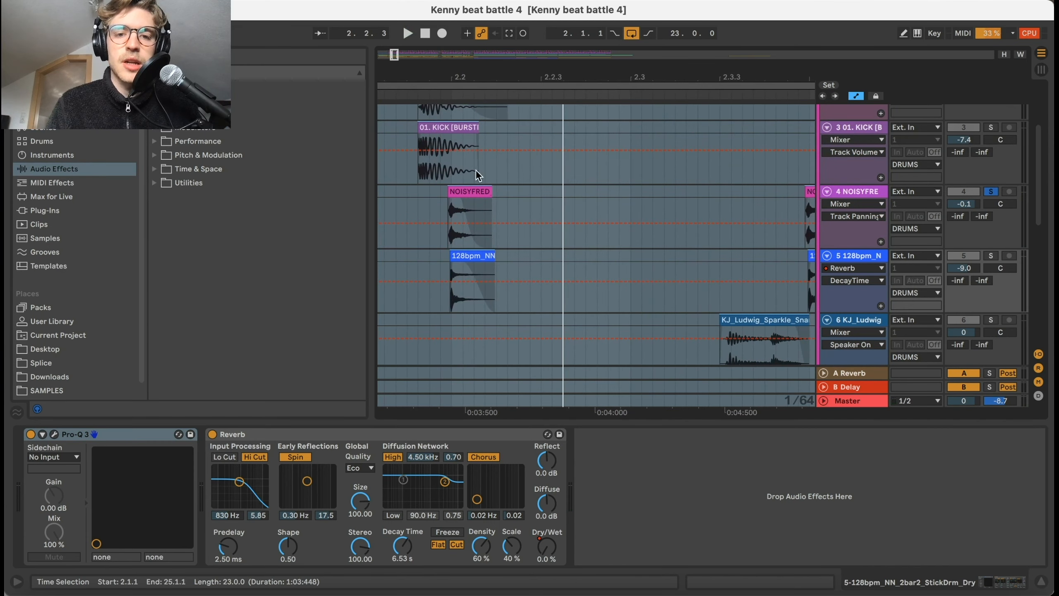
pyautogui.click(477, 195)
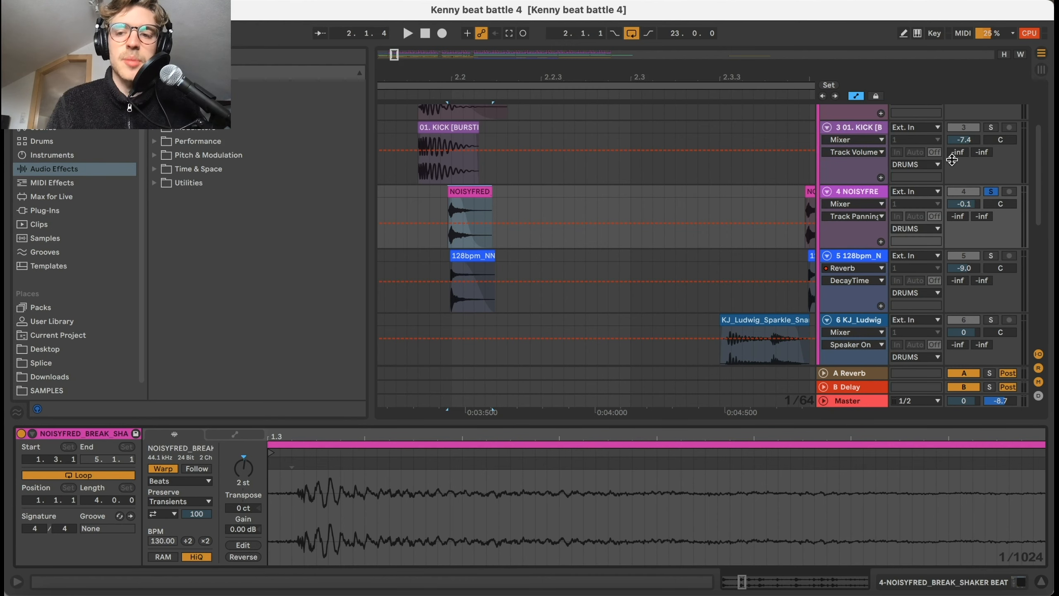
pyautogui.click(992, 192)
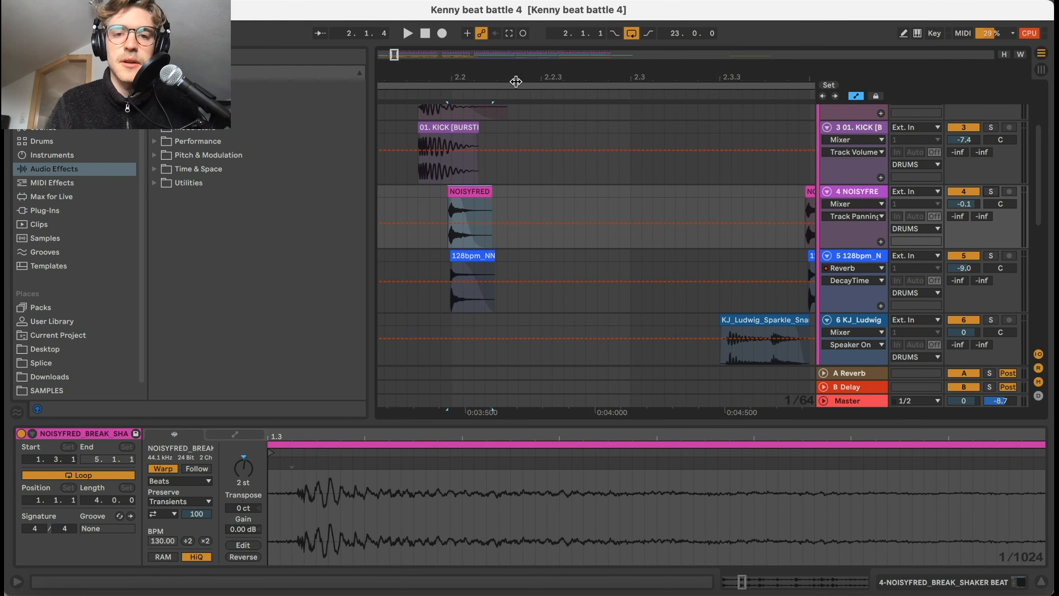
# Step: Solo track 6 KJ_Ludwig_Sparkle_Snare_Roll and play its snare roll hits in bars 2 and 3
pyautogui.moveTo(516, 81); pyautogui.dragTo(516, 50)
pyautogui.scroll(-3, 550, 176)
pyautogui.hscroll(2, 551, 176)
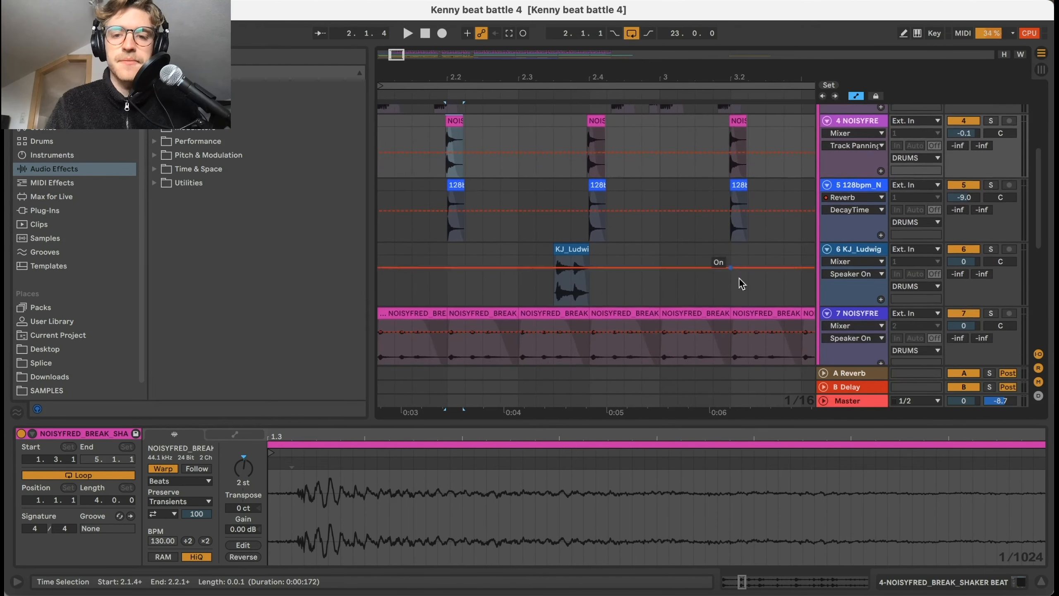
pyautogui.click(862, 248)
pyautogui.click(990, 249)
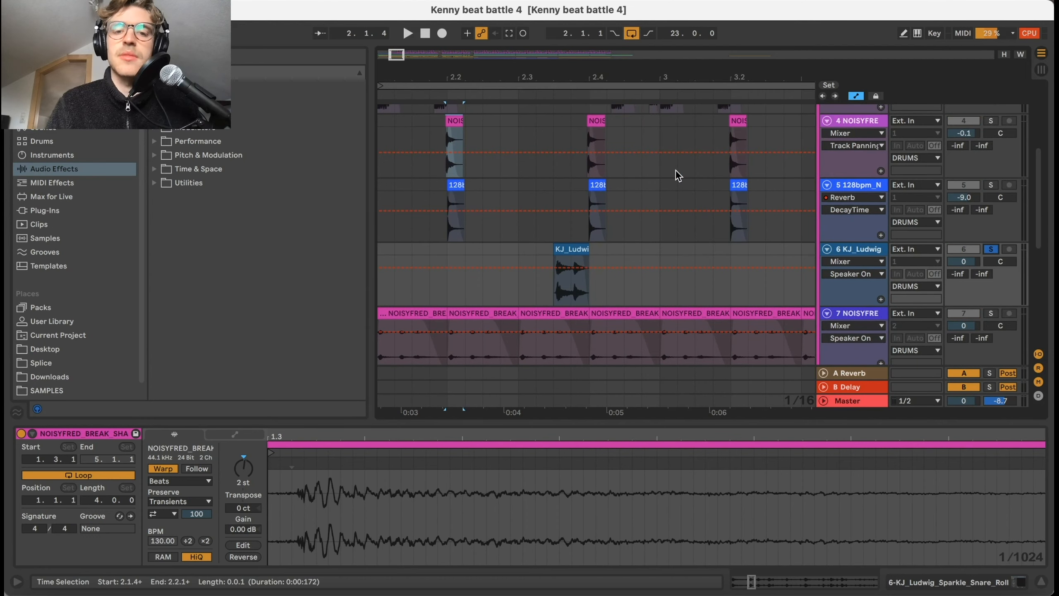
pyautogui.click(544, 96)
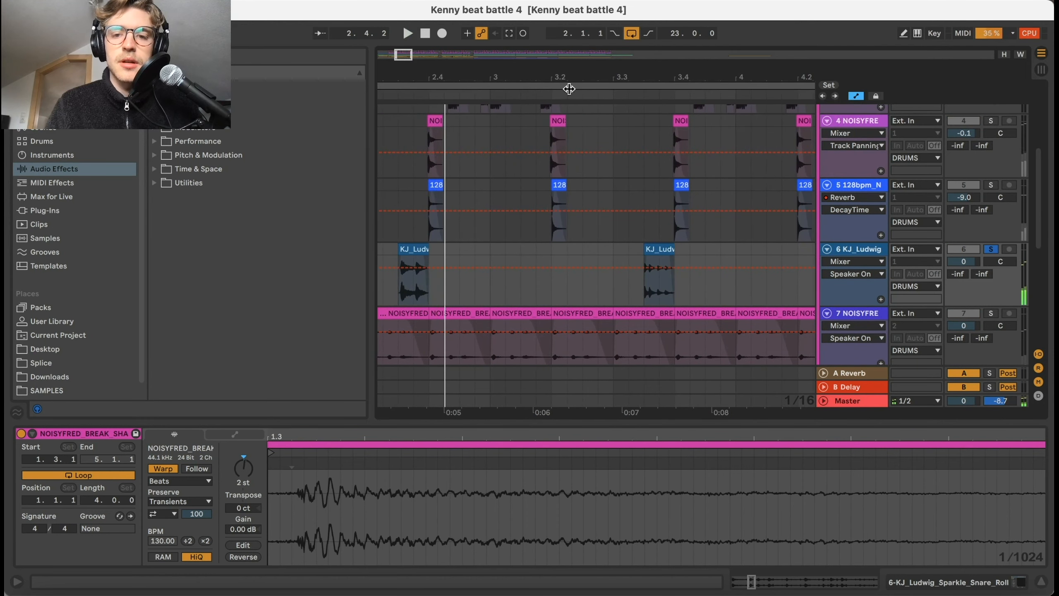
pyautogui.click(635, 94)
pyautogui.moveTo(637, 76); pyautogui.dragTo(637, 68)
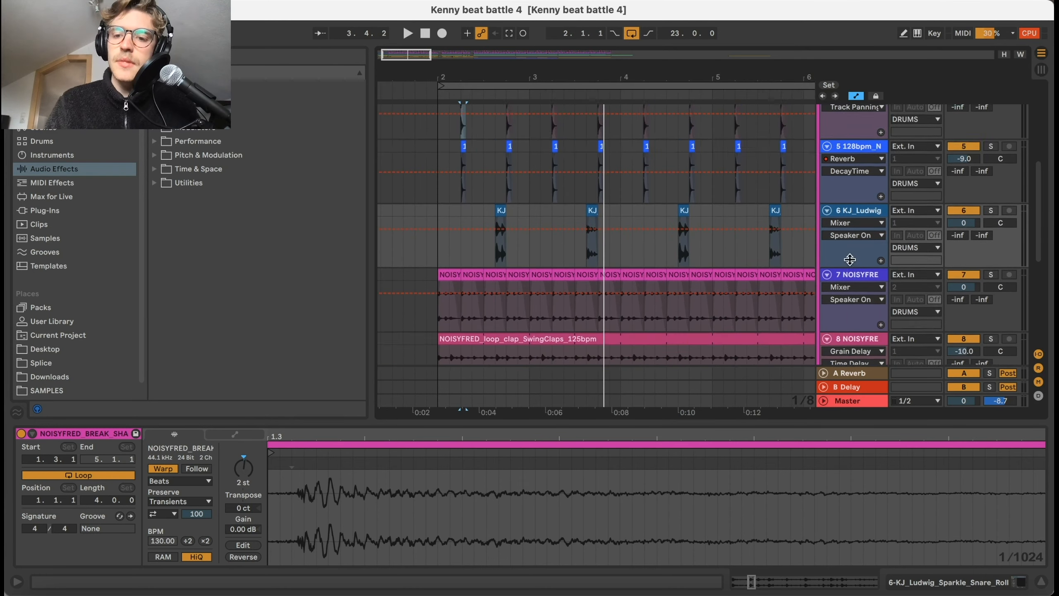
# Step: Solo track 9 NOISYFRED_loop_cymbal_Ride_GROOVE and play it from the start of the arrangement
pyautogui.scroll(-3, 849, 259)
pyautogui.scroll(-3, 864, 330)
pyautogui.click(860, 299)
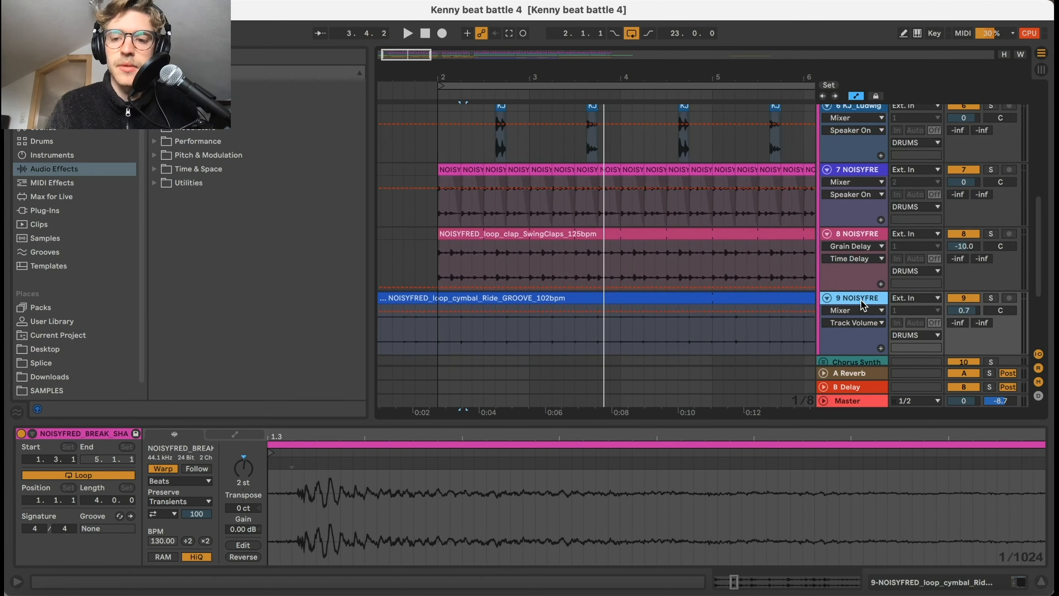
pyautogui.click(991, 298)
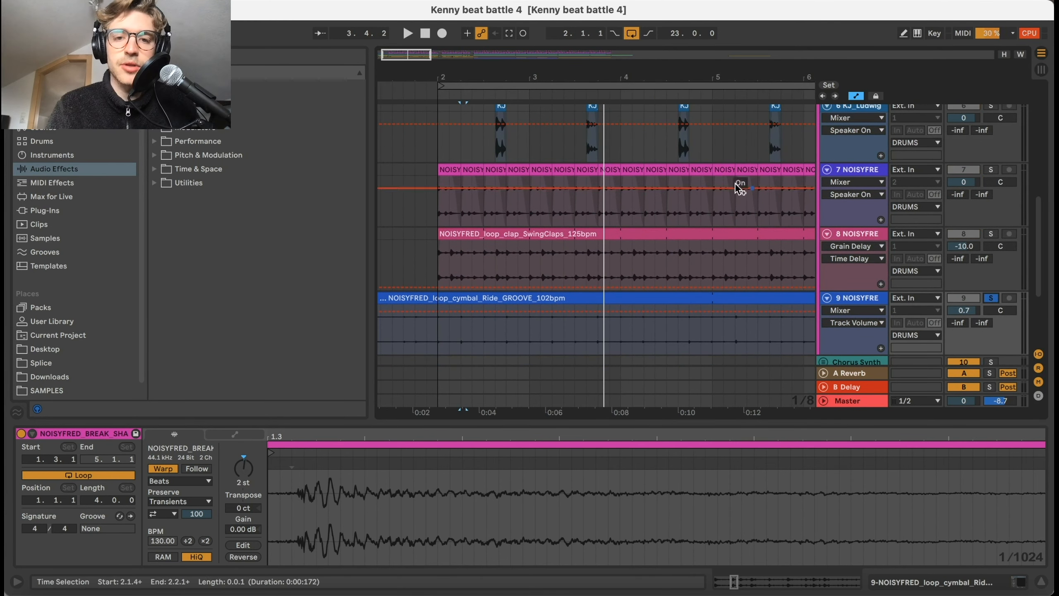
pyautogui.moveTo(524, 78); pyautogui.dragTo(338, 103)
pyautogui.press('space')
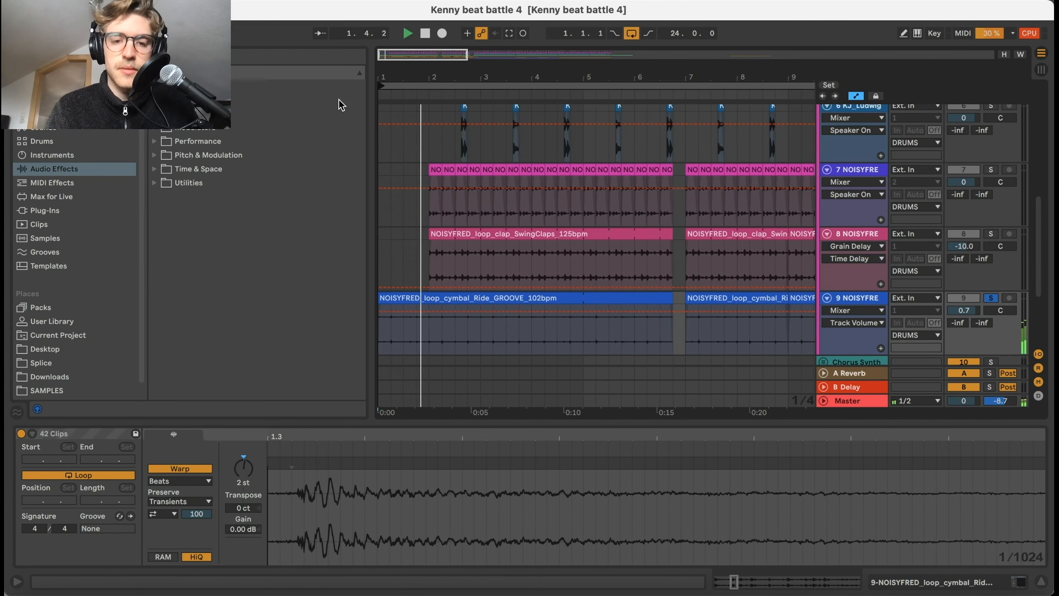
# Step: Solo track 8 NOISYFRED_loop_clap_SwingClaps and add a warp marker to its clip on the hit just after 1.1.2
pyautogui.click(991, 234)
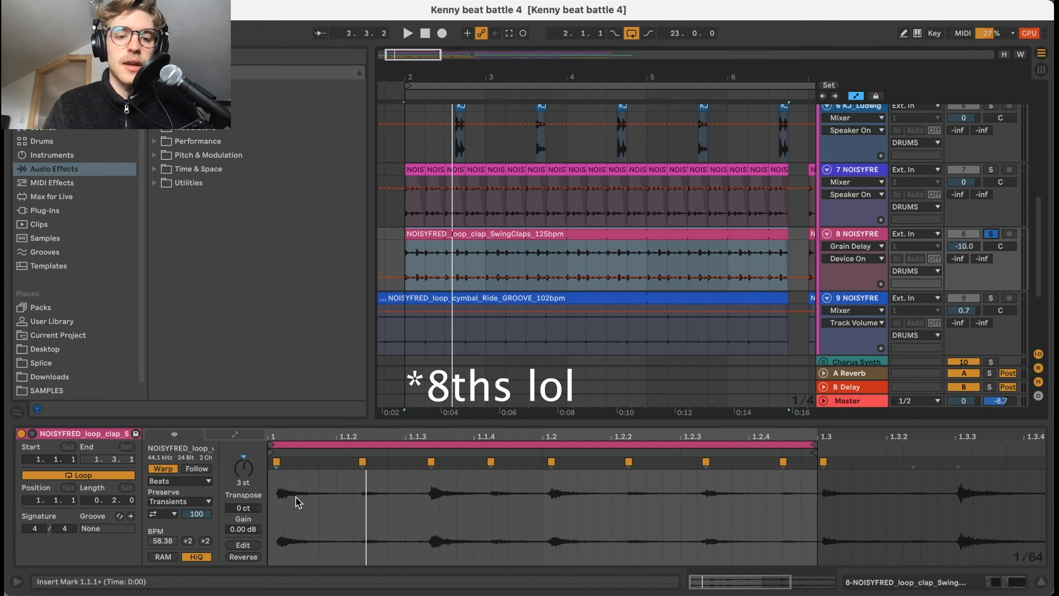
pyautogui.scroll(5, 295, 497)
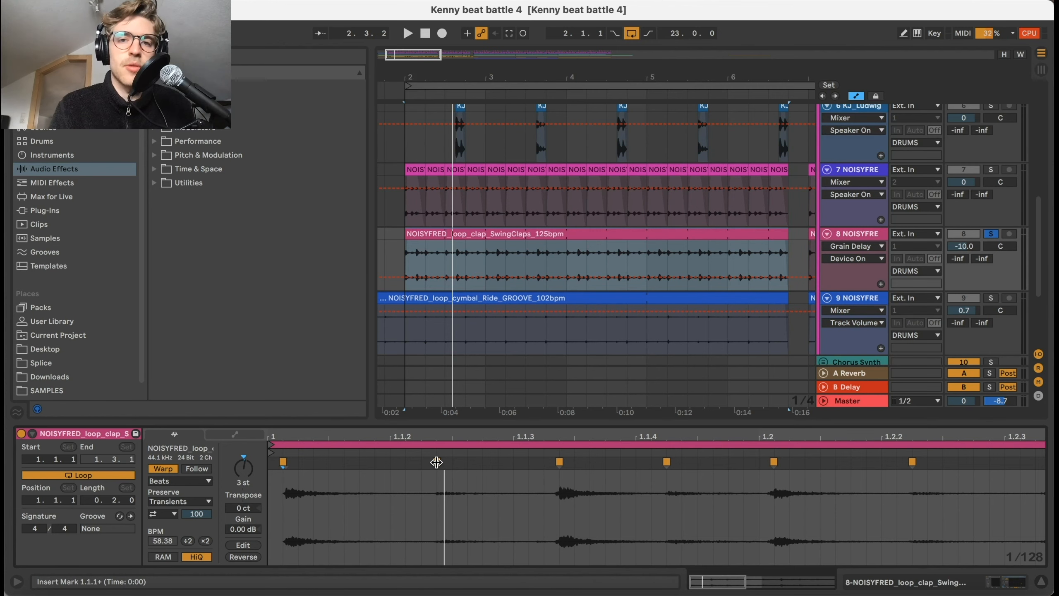
pyautogui.doubleClick(436, 462)
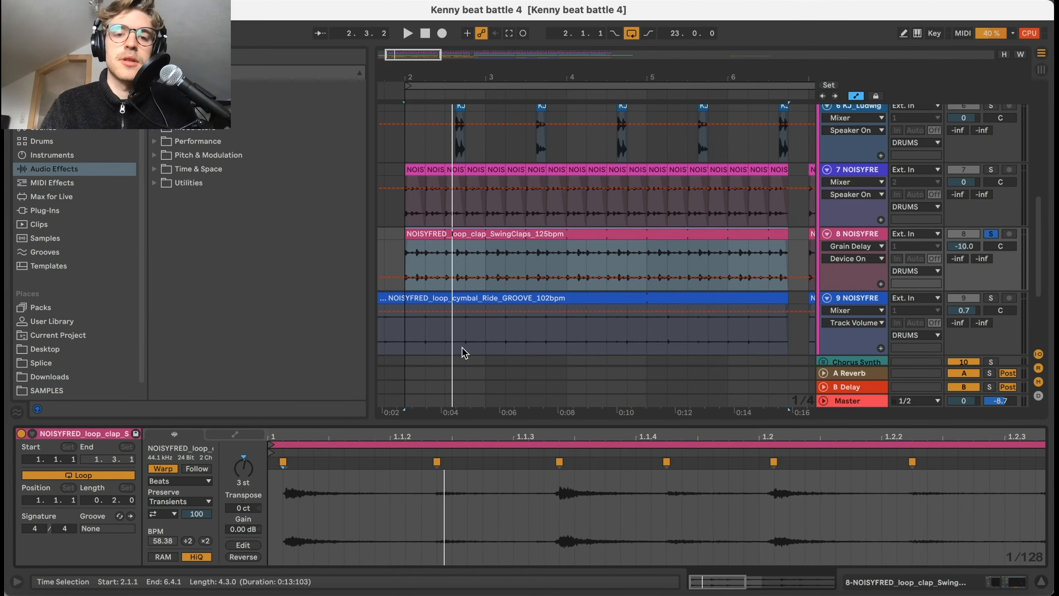
# Step: Play the clap loop on track 8 from bar 2, first alone and again with track 7 soloed as well
pyautogui.press('space')
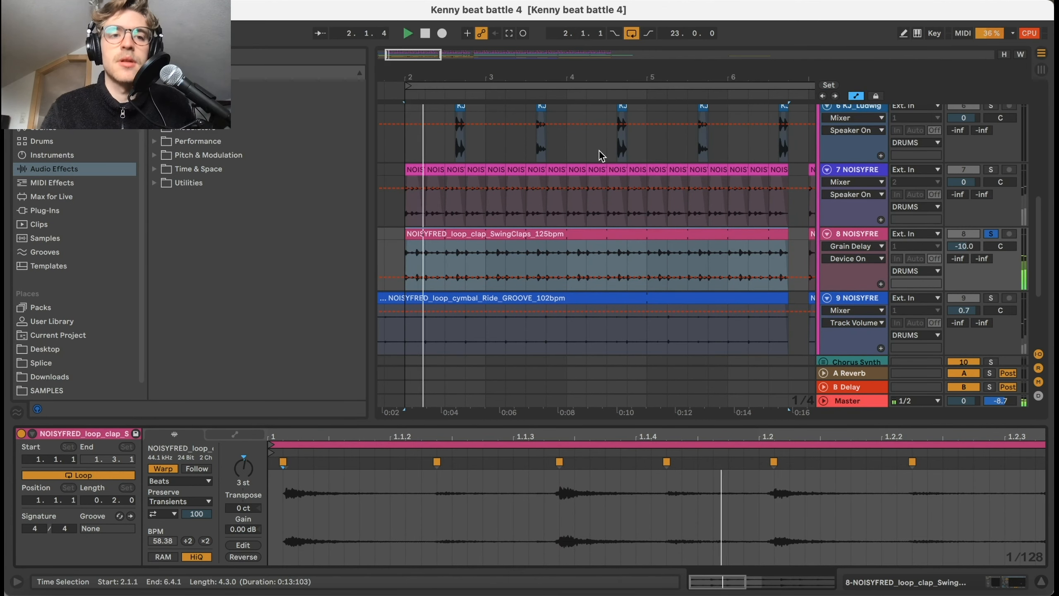
pyautogui.press('space')
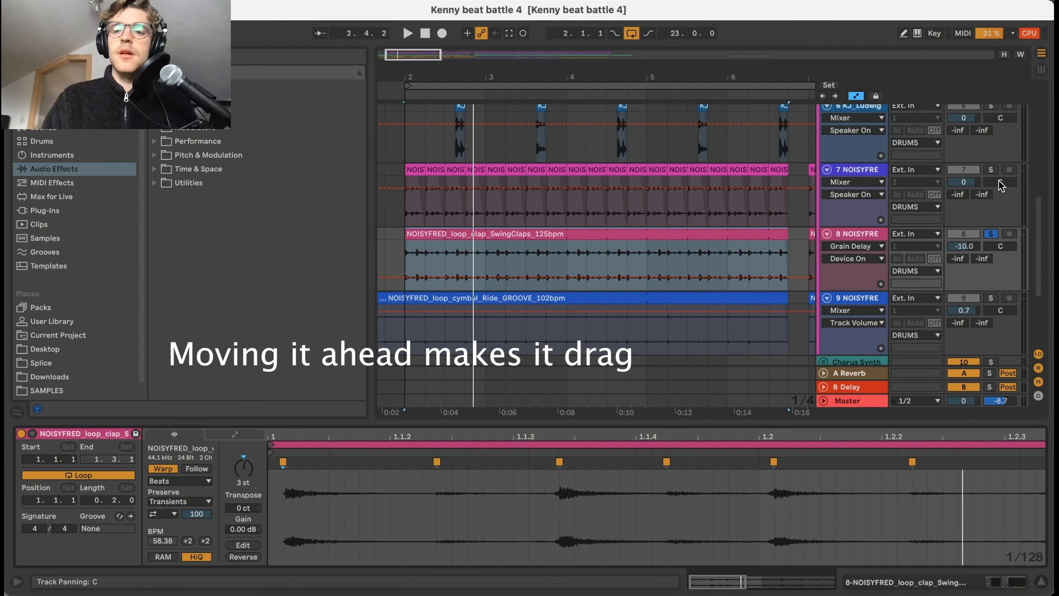
pyautogui.click(991, 169)
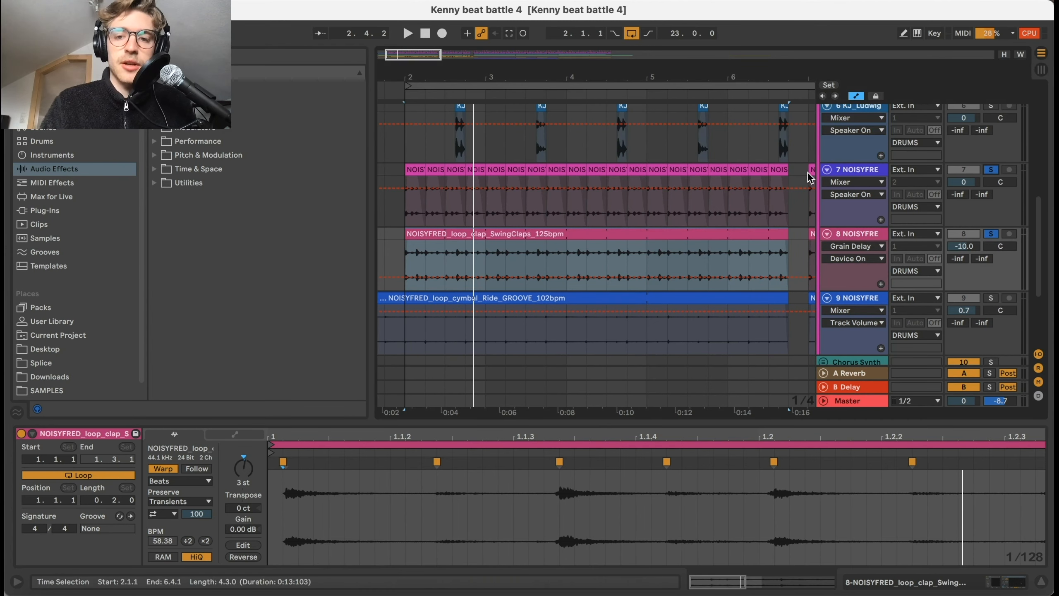
pyautogui.press('space')
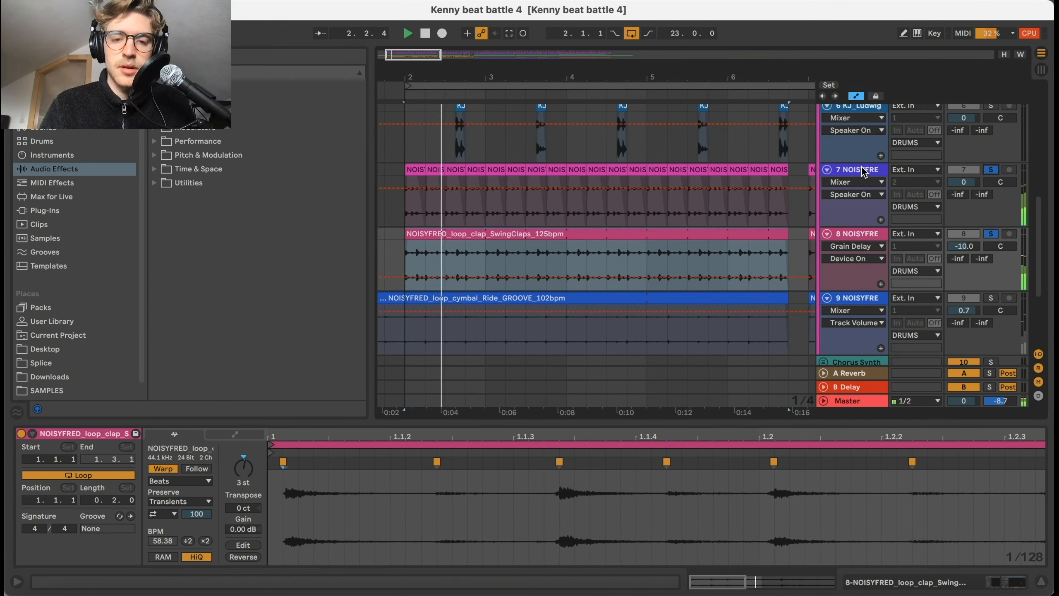
pyautogui.press('space')
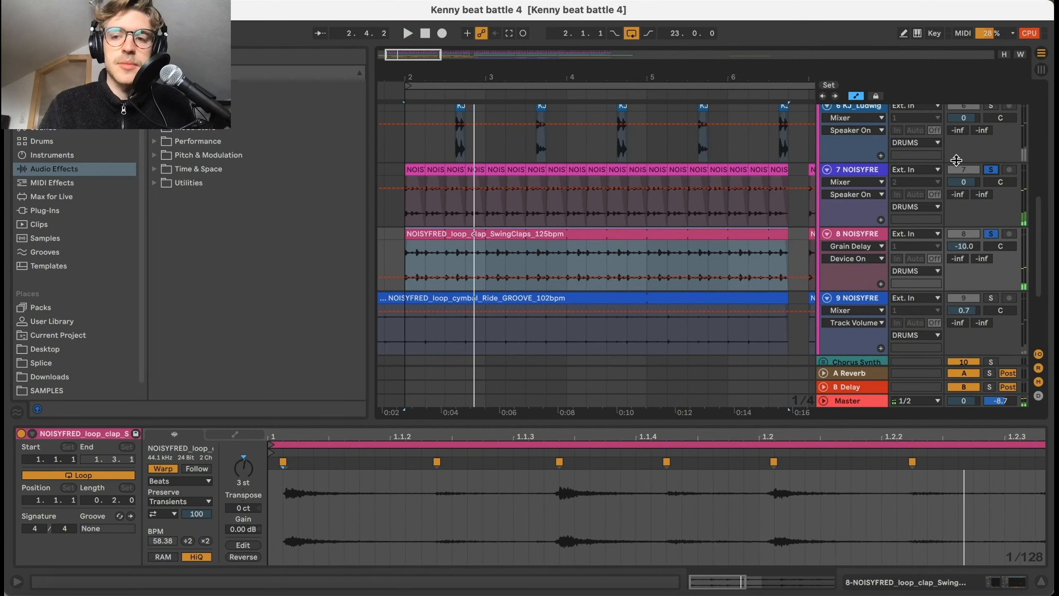
# Step: Solo only track 7 NOISYFRED_BREAK_SHAKER BEAT and open its first clip at bar 2
pyautogui.click(992, 170)
pyautogui.doubleClick(872, 172)
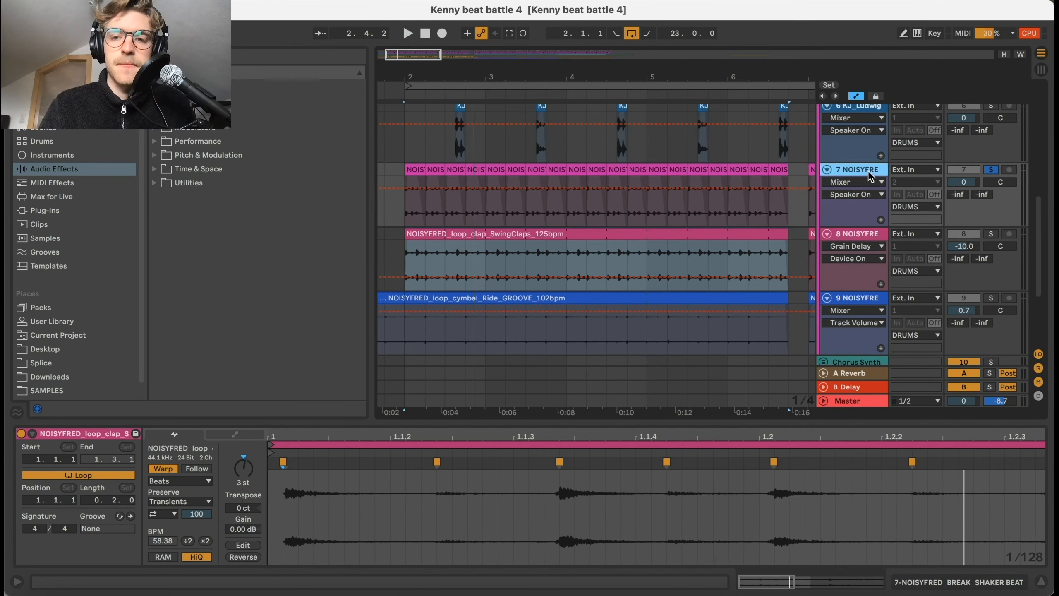
pyautogui.doubleClick(416, 170)
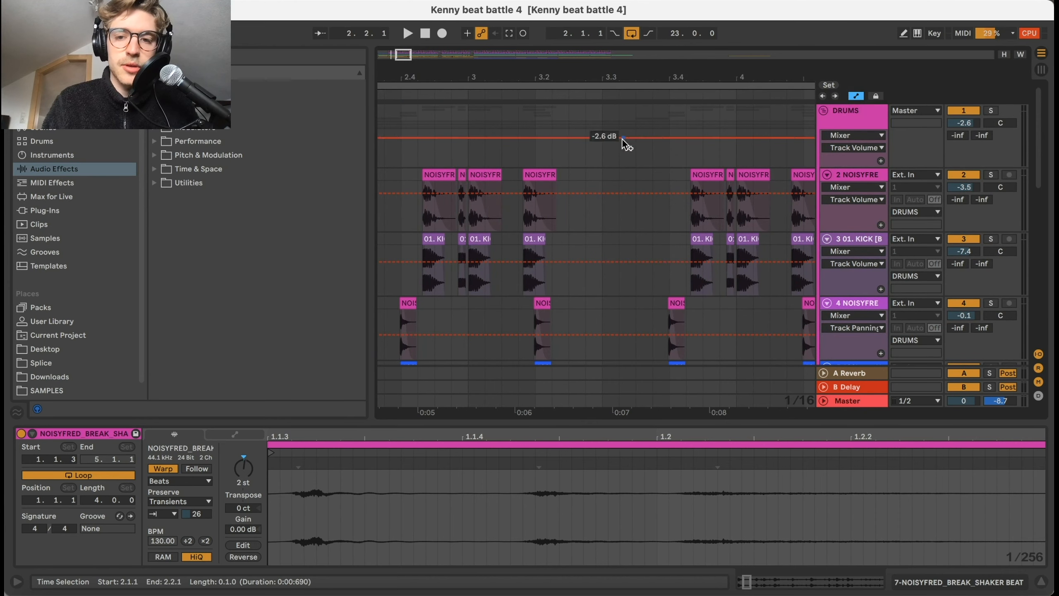
# Step: Examine the timing of the kick clips on tracks 2 and 3 between 3.4 and 4.1.3
pyautogui.hscroll(4, 626, 144)
pyautogui.moveTo(618, 77); pyautogui.dragTo(619, 121)
pyautogui.scroll(-4, 623, 173)
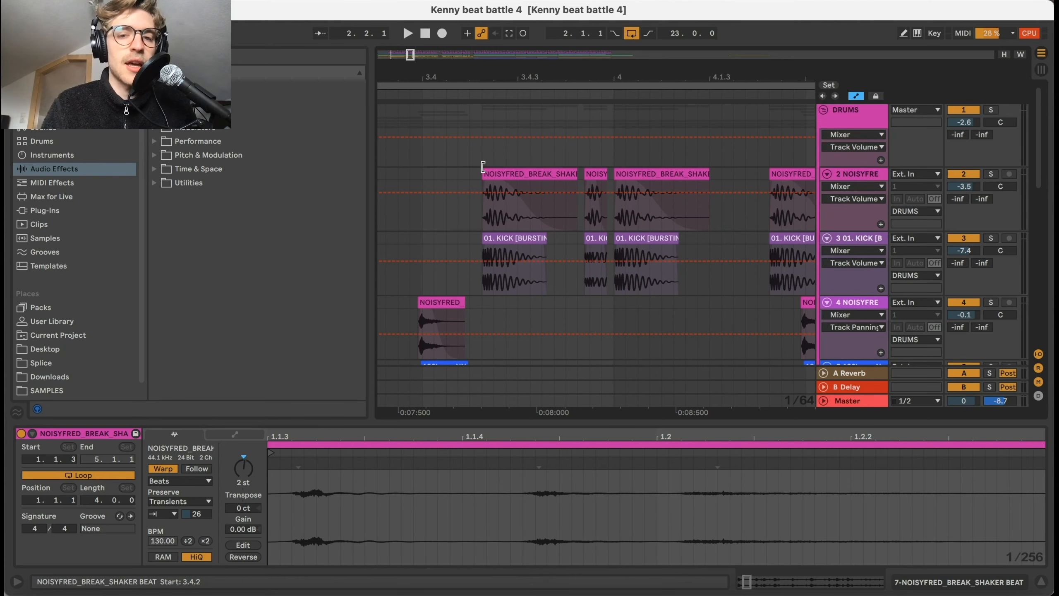
pyautogui.moveTo(488, 78); pyautogui.dragTo(630, 79)
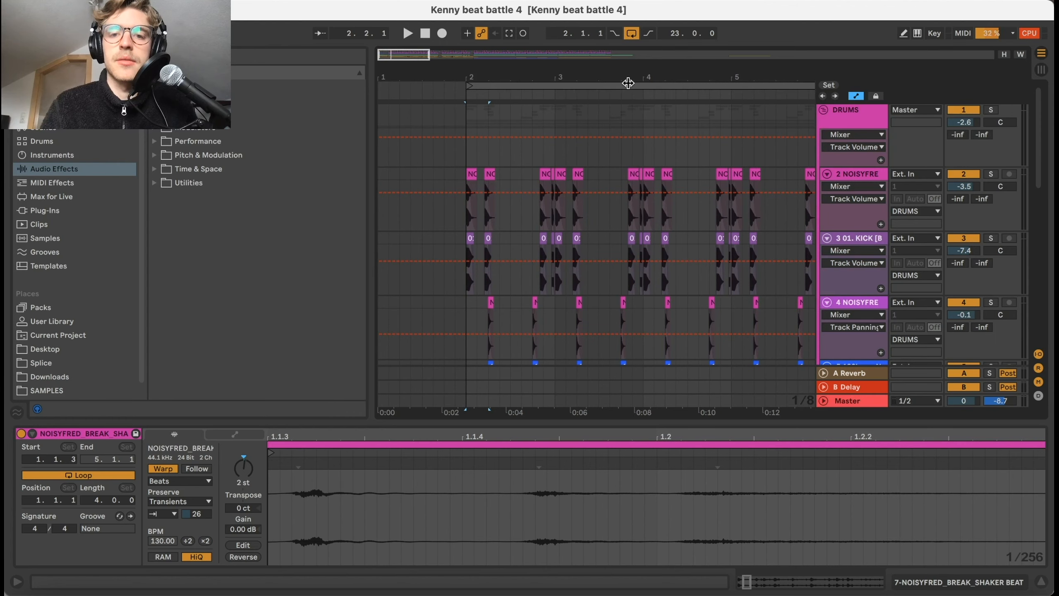
# Step: Play the soloed DRUMS group from bar 2 and examine the kick clips on tracks 2 and 3 around bar 3
pyautogui.click(991, 110)
pyautogui.press('space')
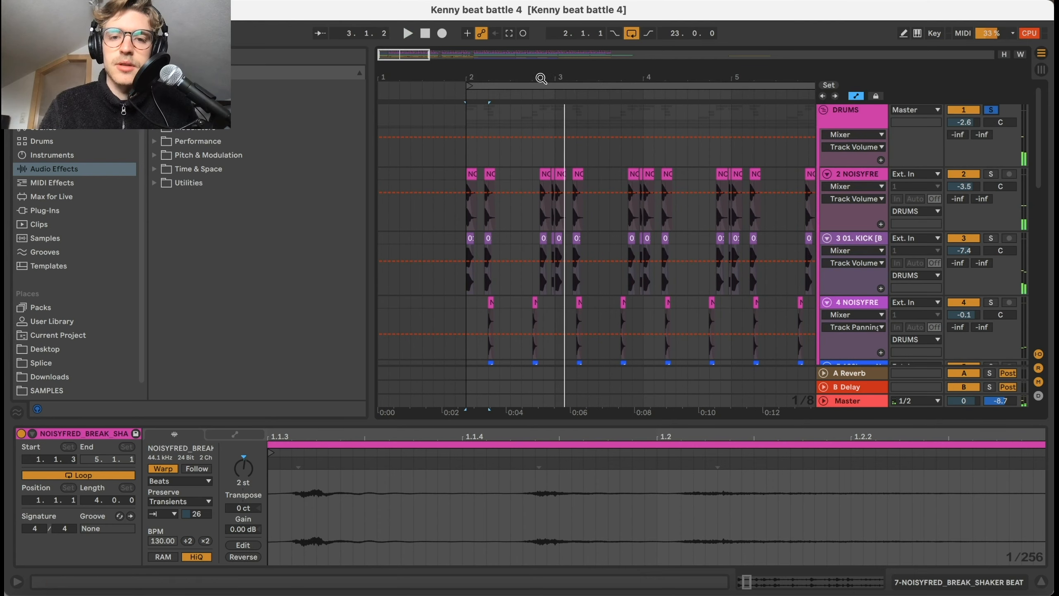
pyautogui.moveTo(541, 78); pyautogui.dragTo(582, 79)
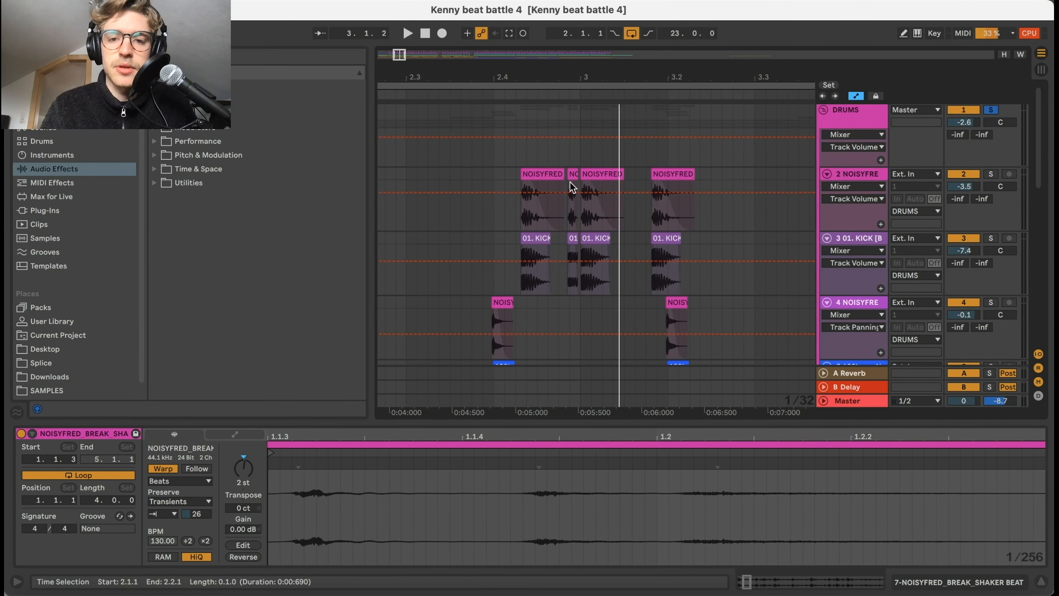
pyautogui.moveTo(581, 82); pyautogui.dragTo(491, 42)
pyautogui.moveTo(500, 78); pyautogui.dragTo(526, 90)
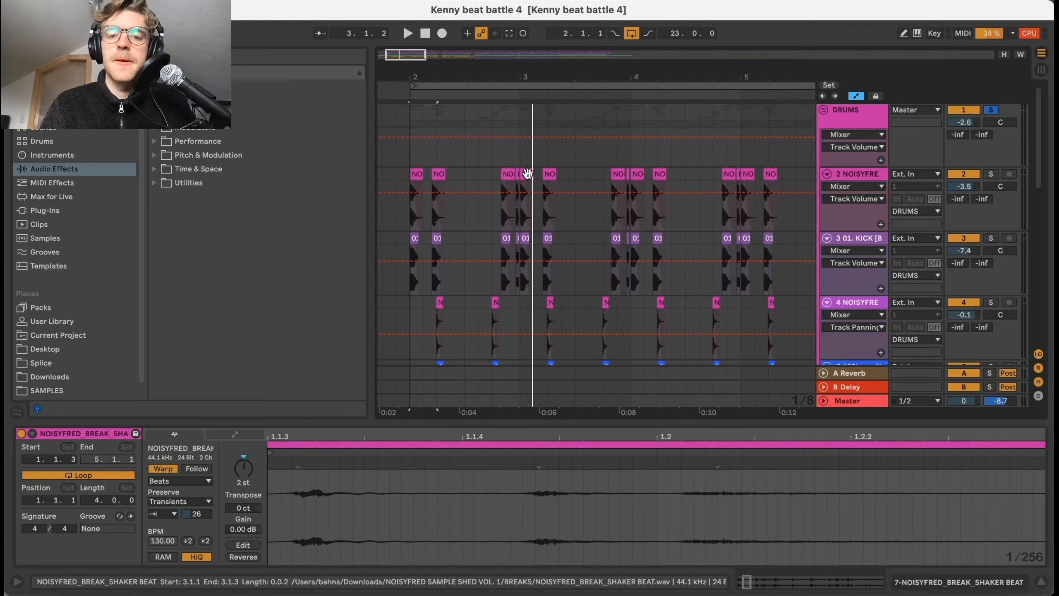
pyautogui.scroll(-6, 526, 172)
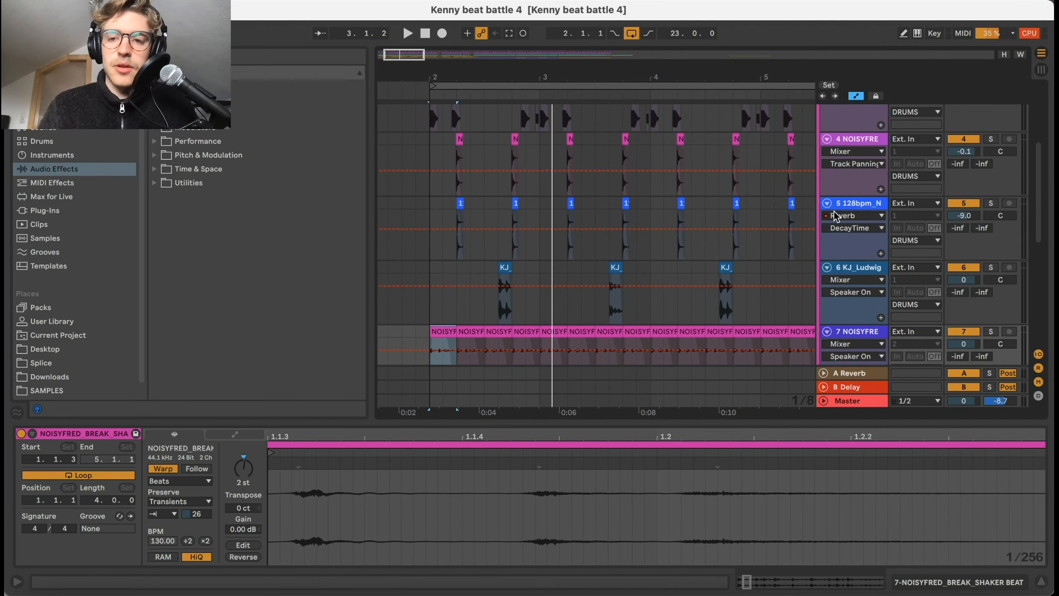
pyautogui.scroll(2, 526, 171)
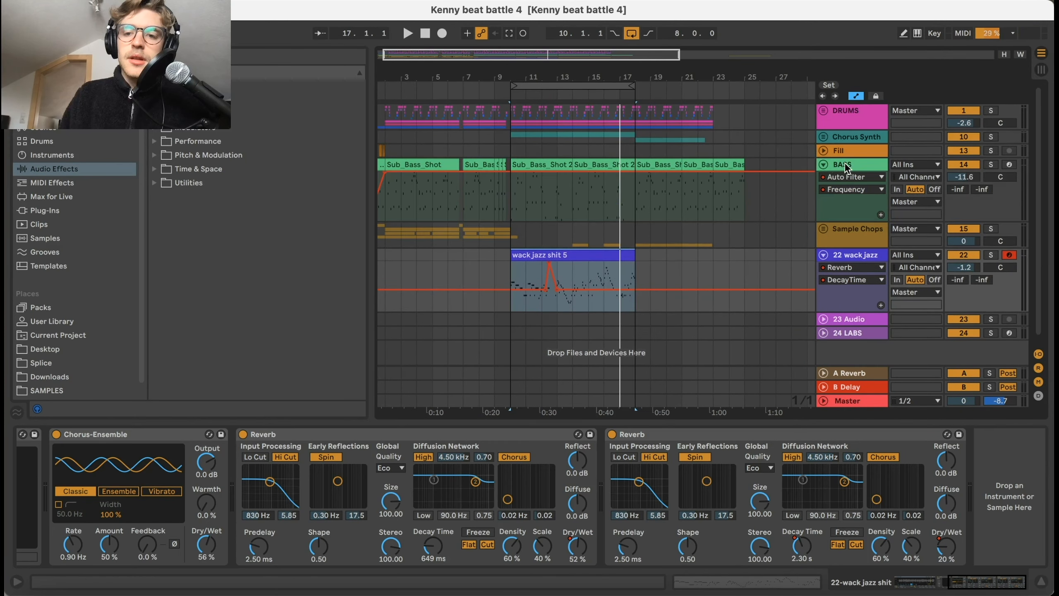
# Step: Open the BASS track's devices and examine the chain from the Sub_Bass_Shot sampler to the sidechained Glue Compressor
pyautogui.click(847, 168)
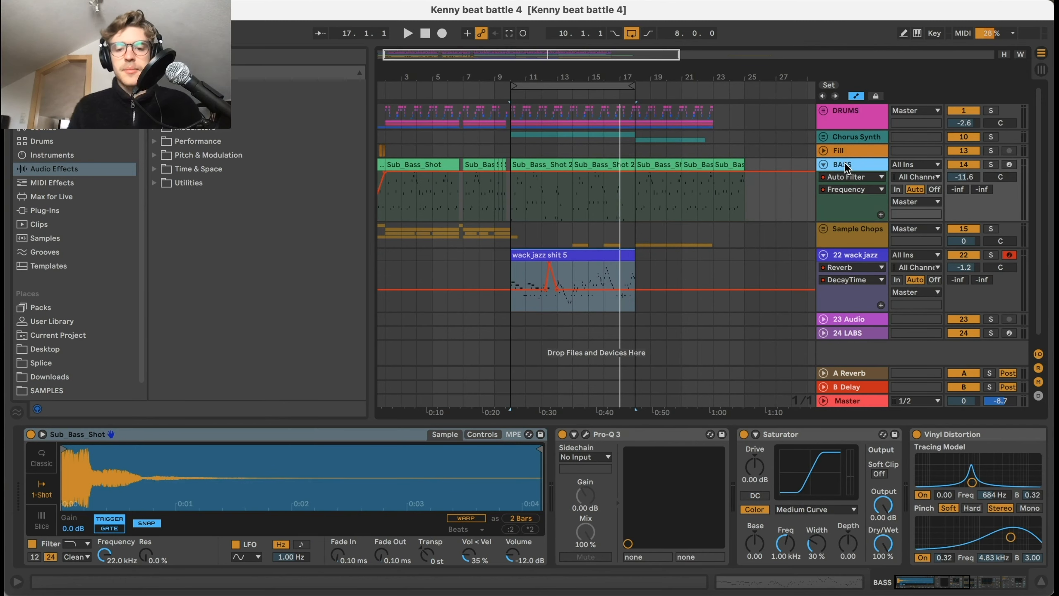
pyautogui.click(550, 176)
pyautogui.hscroll(5, 682, 468)
pyautogui.hscroll(6, 682, 468)
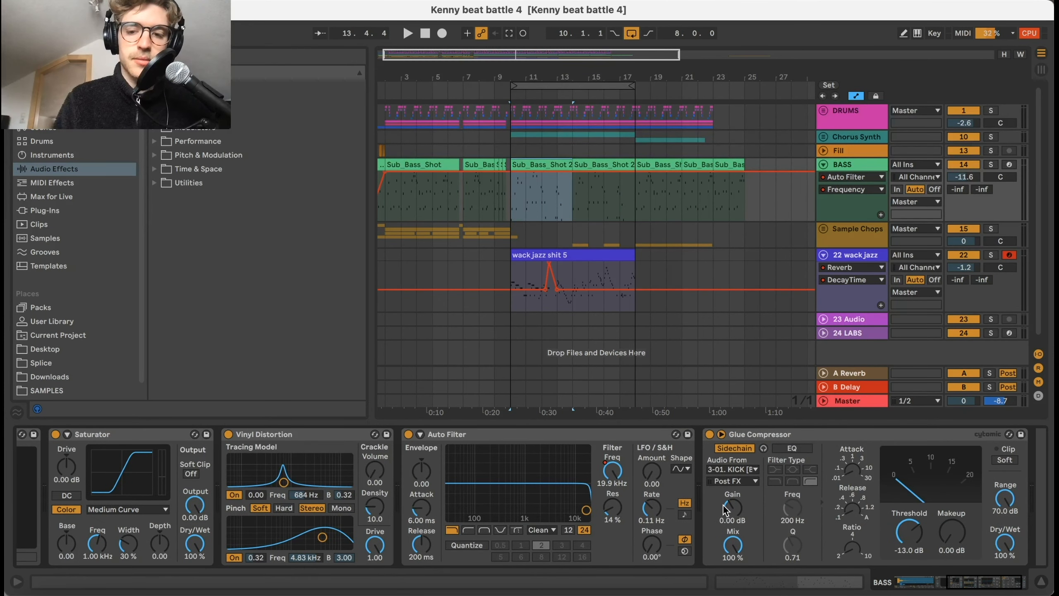
pyautogui.hscroll(-3, 679, 493)
pyautogui.hscroll(-1, 679, 492)
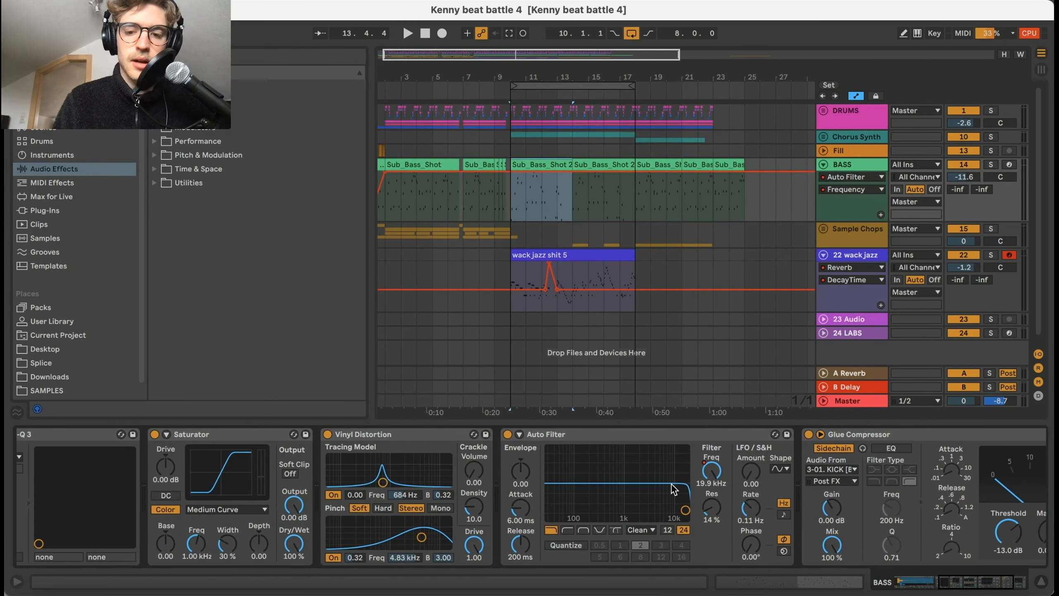
# Step: Play the arrangement from bar 1 and solo the BASS track
pyautogui.moveTo(388, 79); pyautogui.dragTo(400, 83)
pyautogui.click(378, 89)
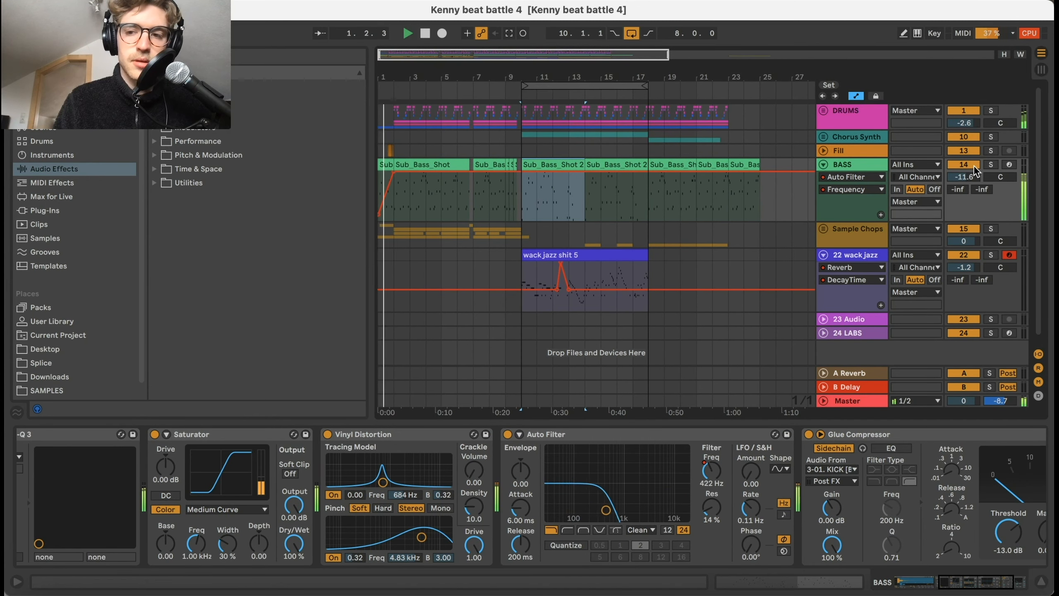
pyautogui.click(991, 164)
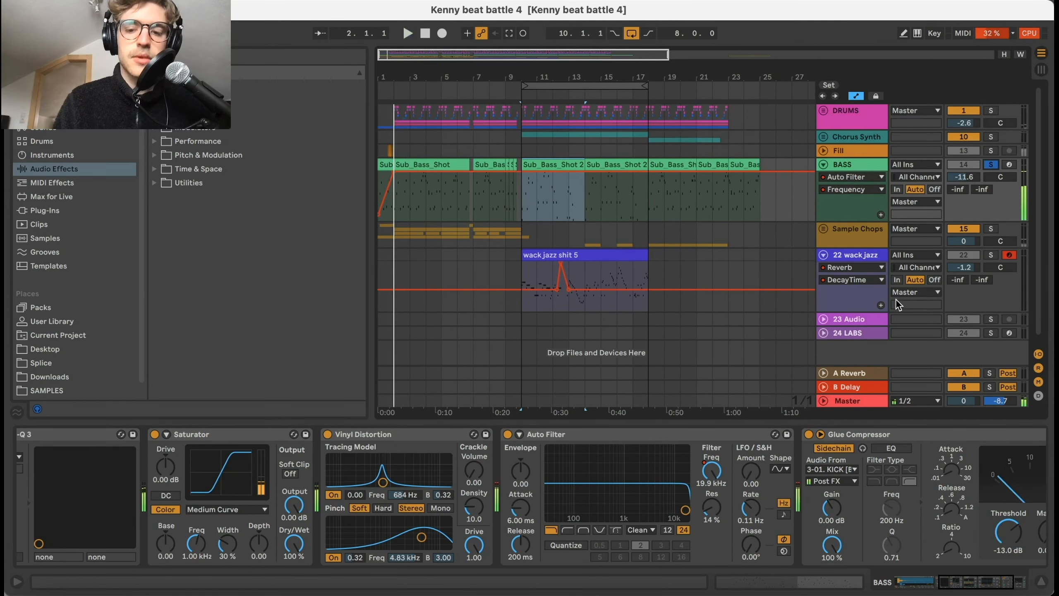
# Step: Return to the Sub_Bass_Shot sampler, disarm track 22 wack jazz and play the soloed BASS track from bar 2
pyautogui.hscroll(-6, 709, 439)
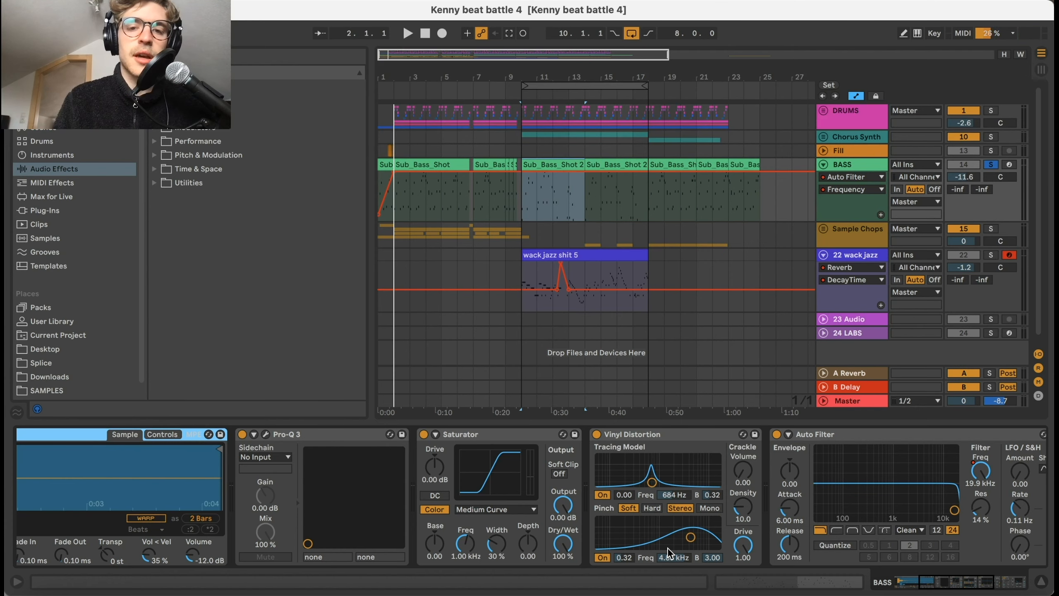
pyautogui.hscroll(-10, 666, 548)
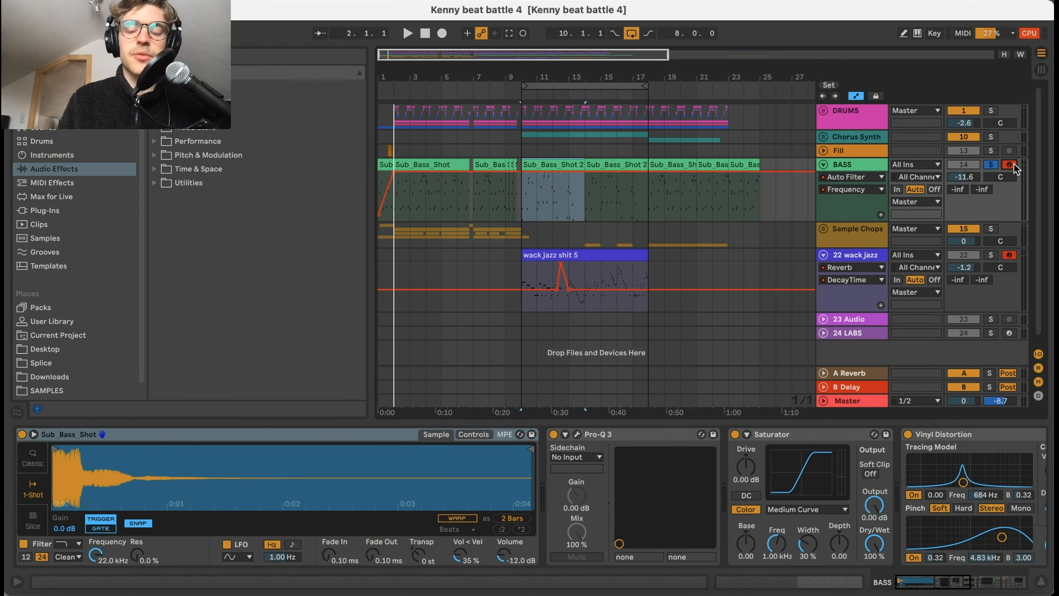
pyautogui.click(1009, 256)
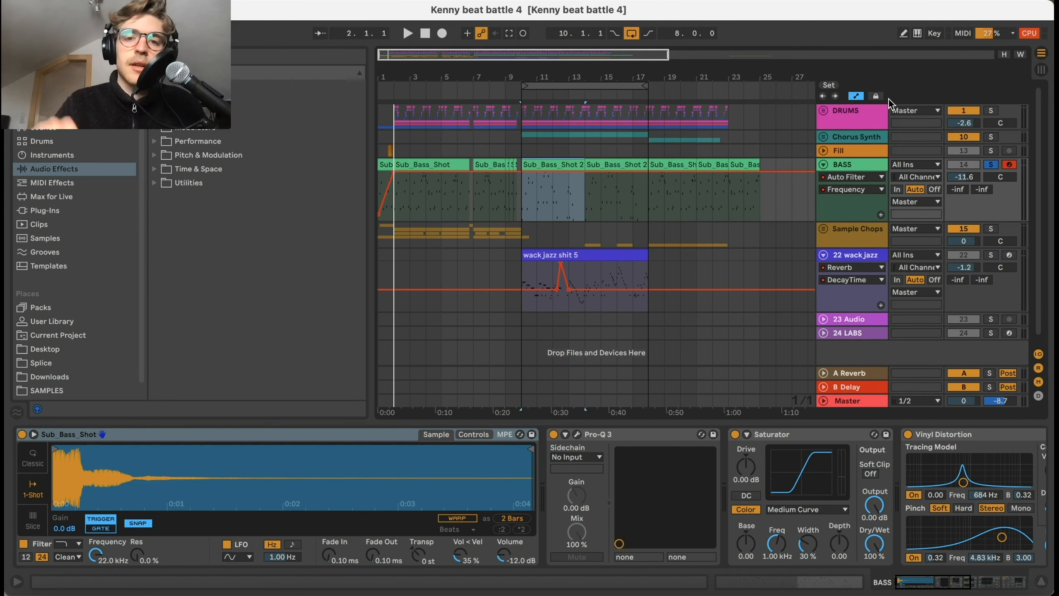
pyautogui.press('space')
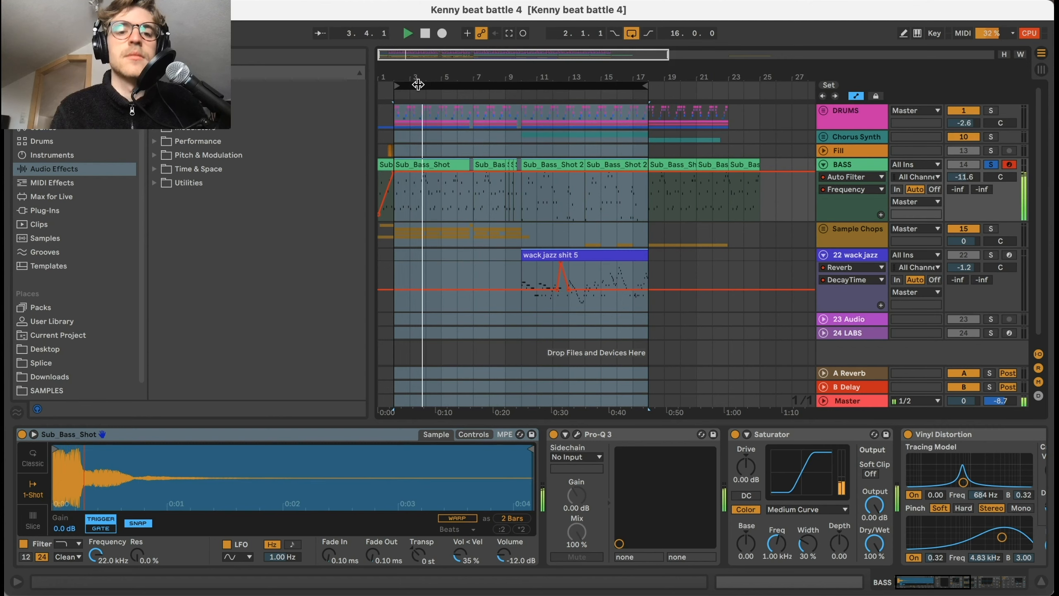
pyautogui.press('space')
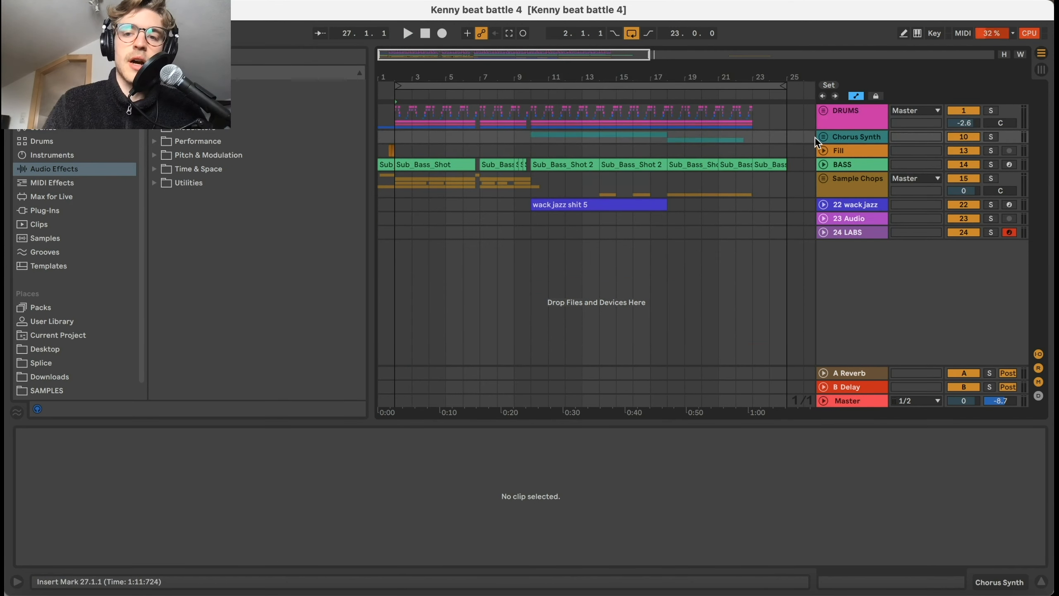
# Step: Unfold the Chorus Synth group and set the Loop value of track 11's LOPHIILE melody sampler to 55.5 %
pyautogui.click(823, 137)
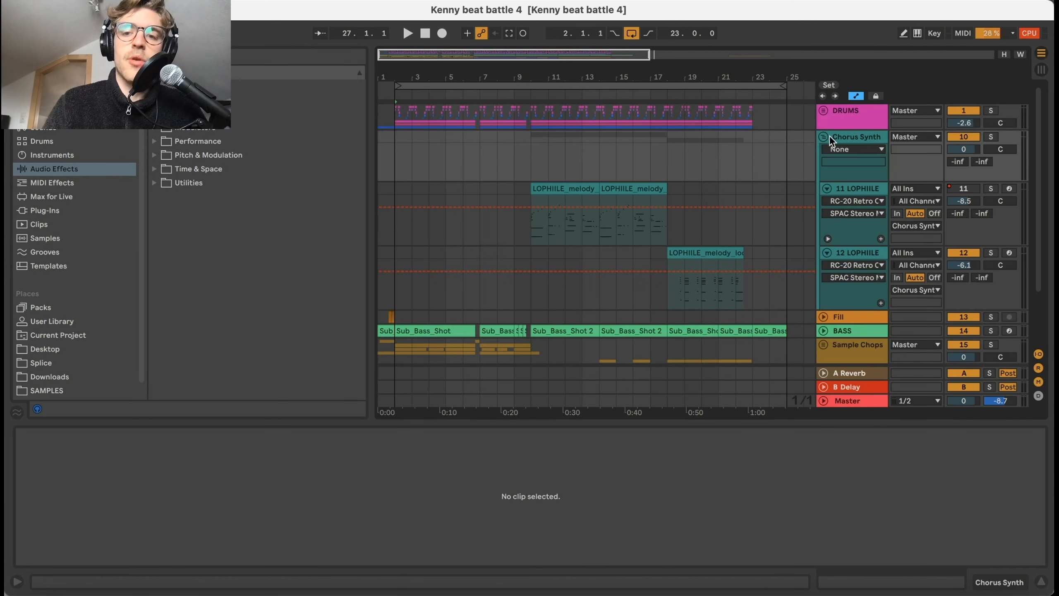
pyautogui.click(857, 138)
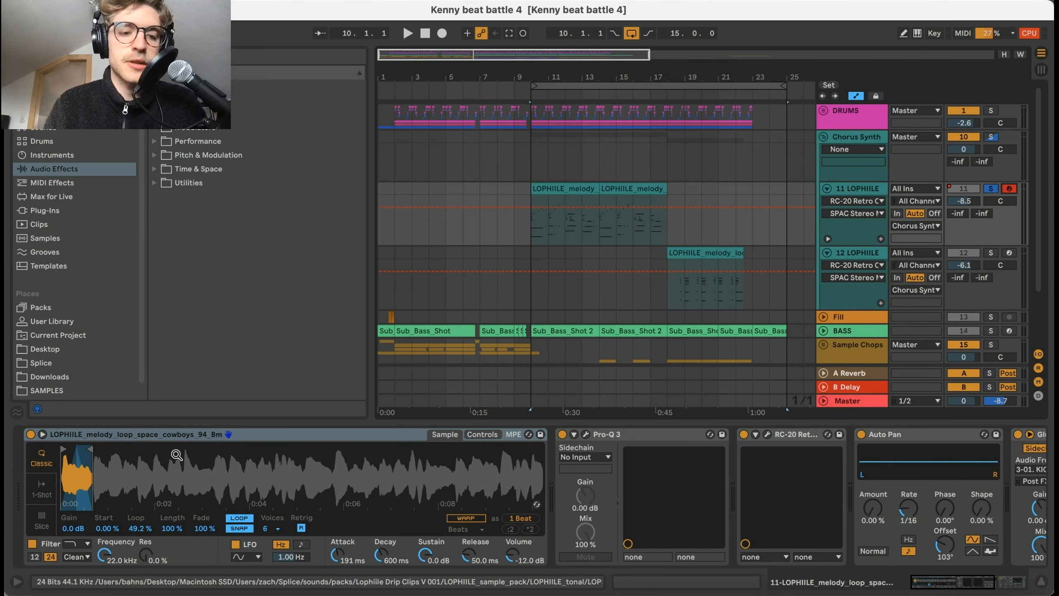
pyautogui.moveTo(127, 450); pyautogui.dragTo(127, 454)
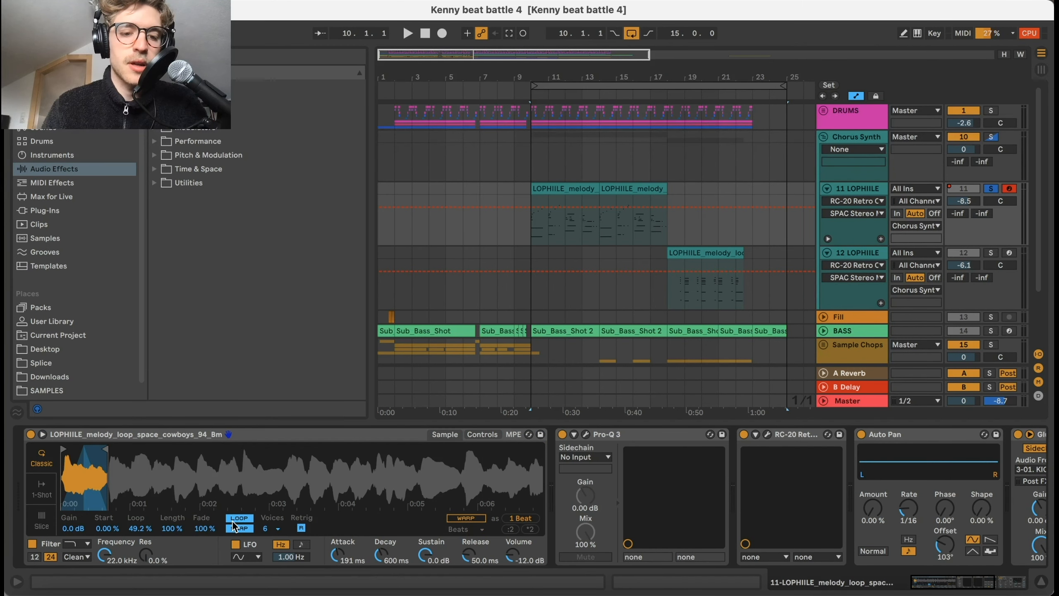
pyautogui.click(205, 528)
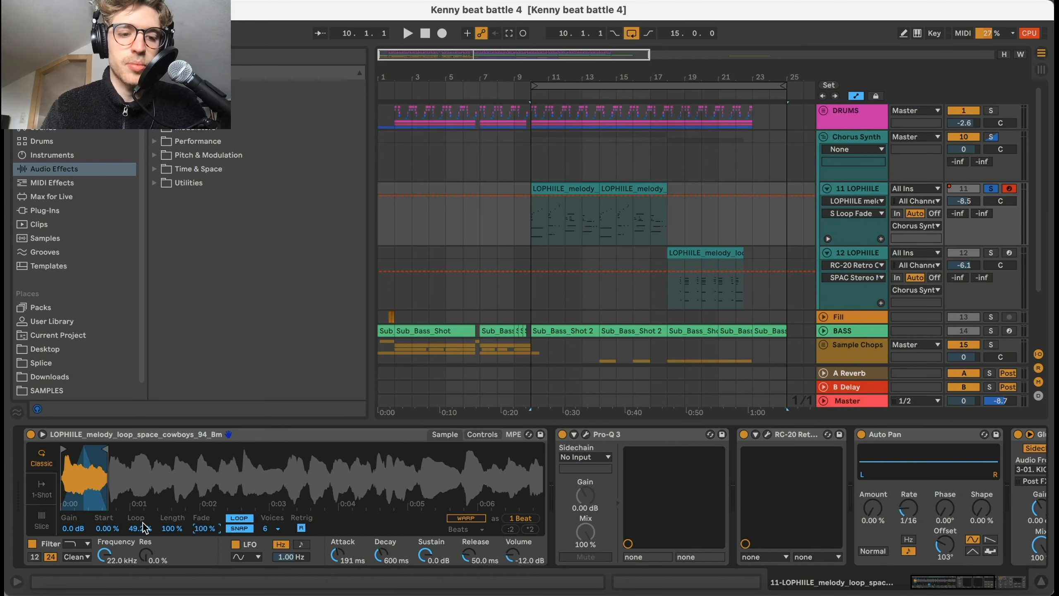
pyautogui.moveTo(143, 526); pyautogui.dragTo(107, 528)
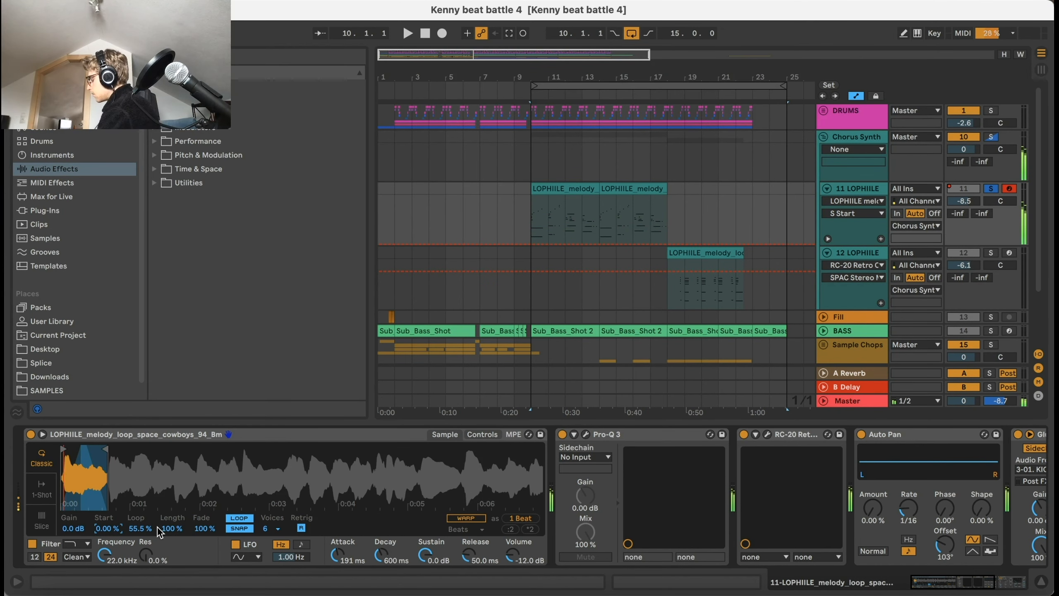
# Step: Examine the effects chain of track 11, including the RC-20 Retro Color settings, Auto Pan and Glue Compressor
pyautogui.hscroll(5, 580, 443)
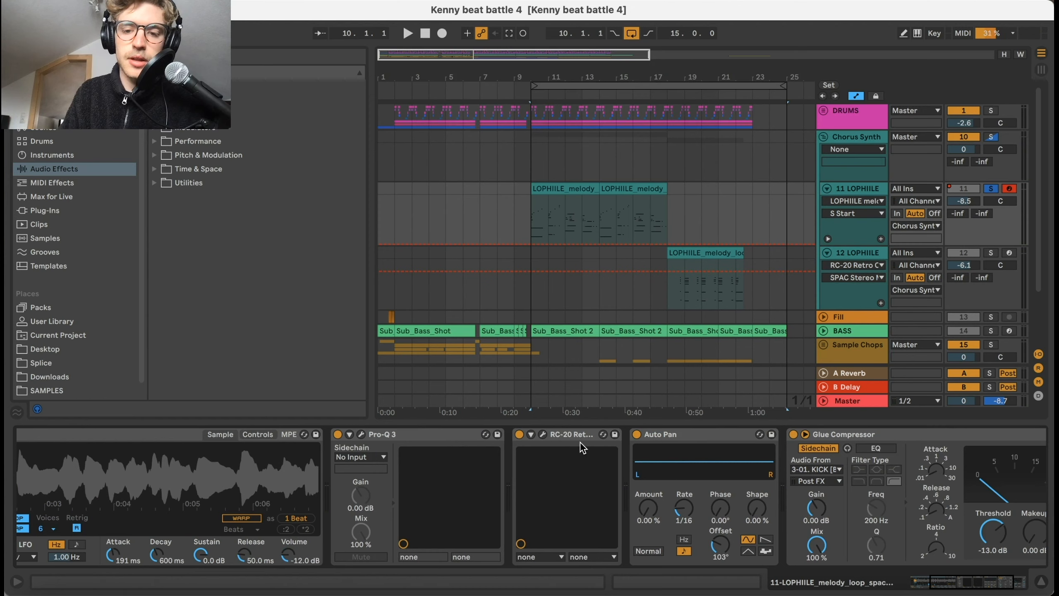
pyautogui.click(542, 434)
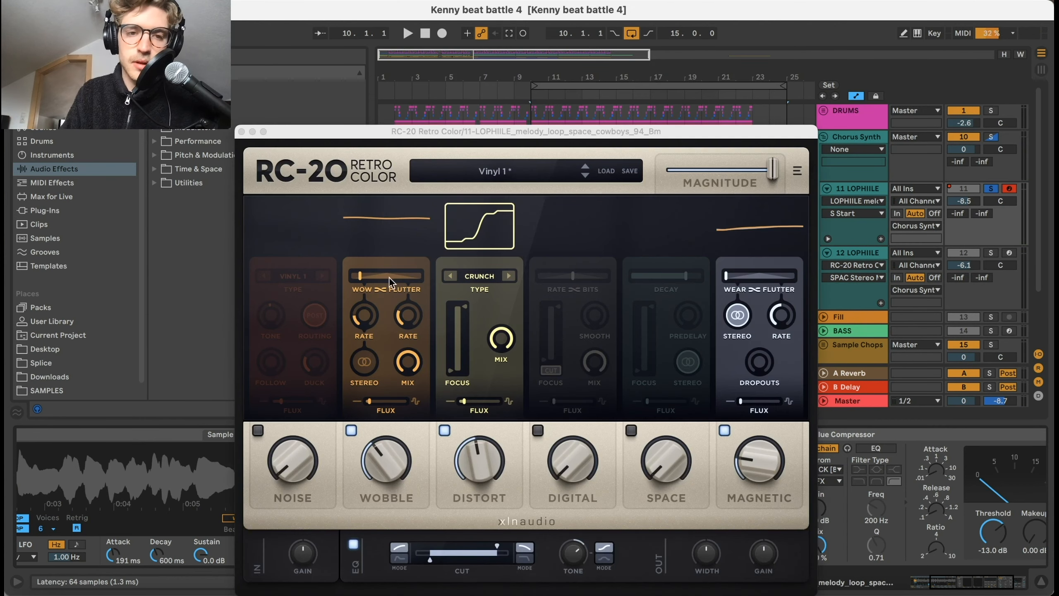
pyautogui.click(242, 132)
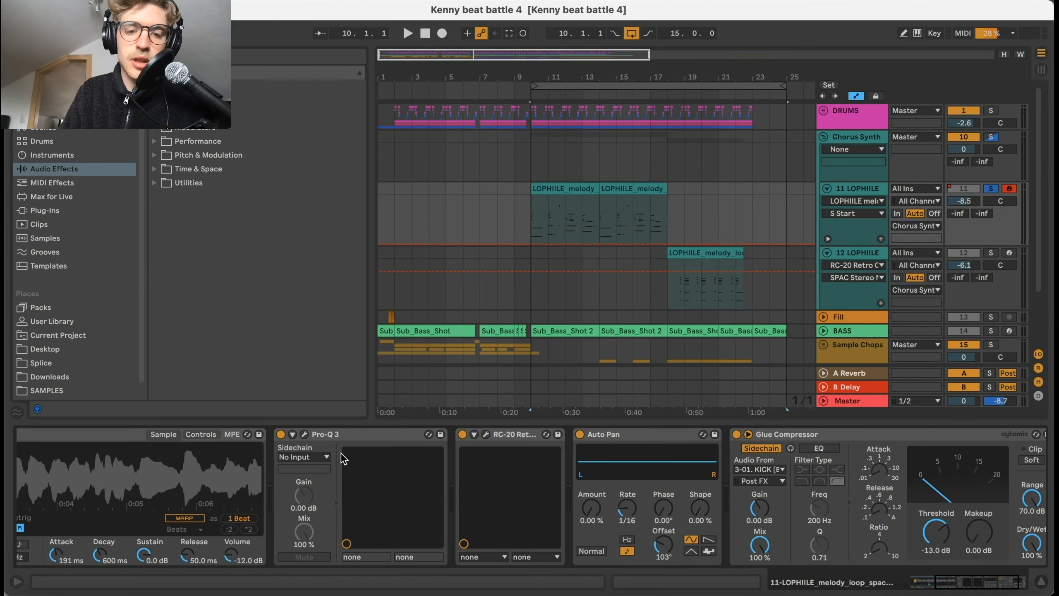
pyautogui.hscroll(2, 363, 454)
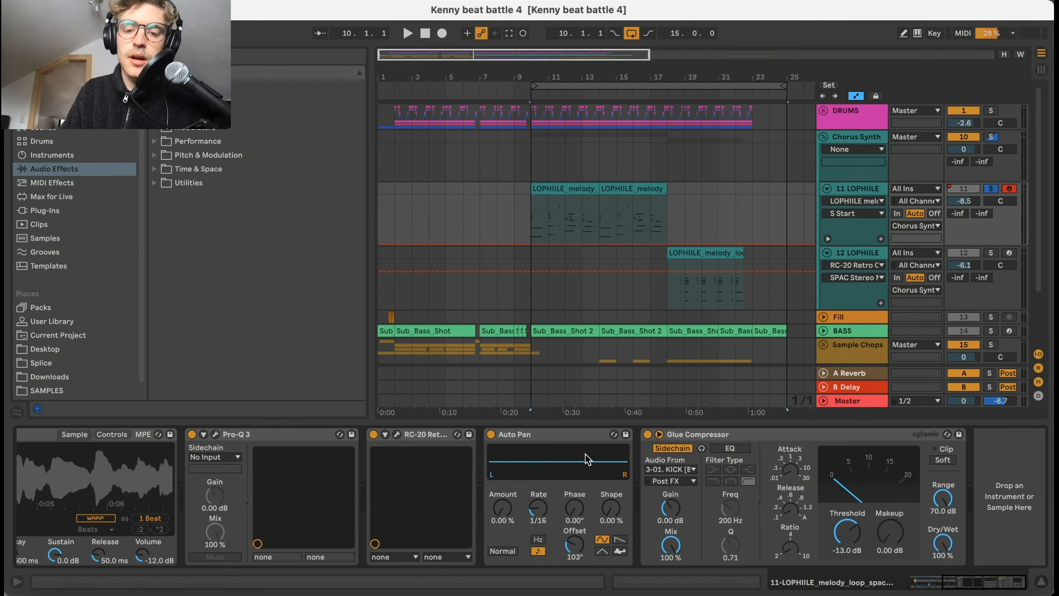
pyautogui.hscroll(-6, 719, 454)
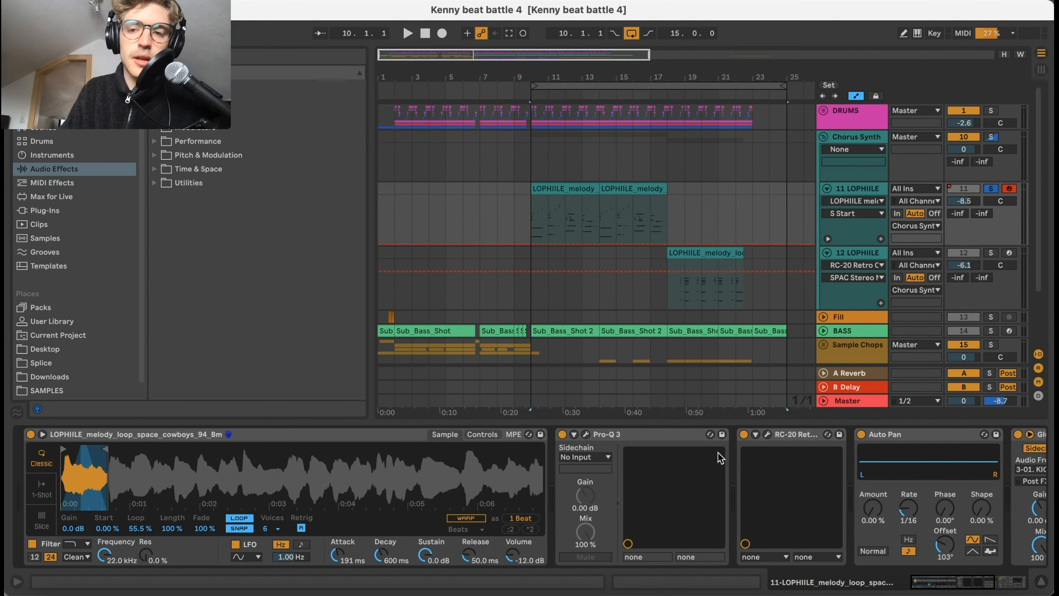
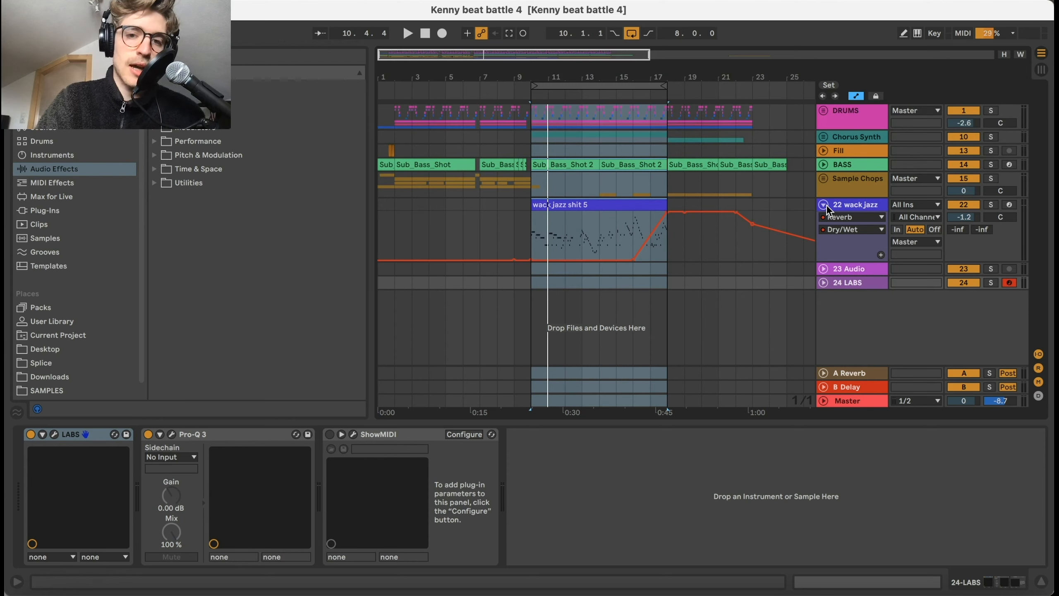
# Step: Arm track 22 wack jazz and examine its sampler's loop region, glide and detune controls, Chorus-Ensemble and two Reverbs
pyautogui.click(1010, 205)
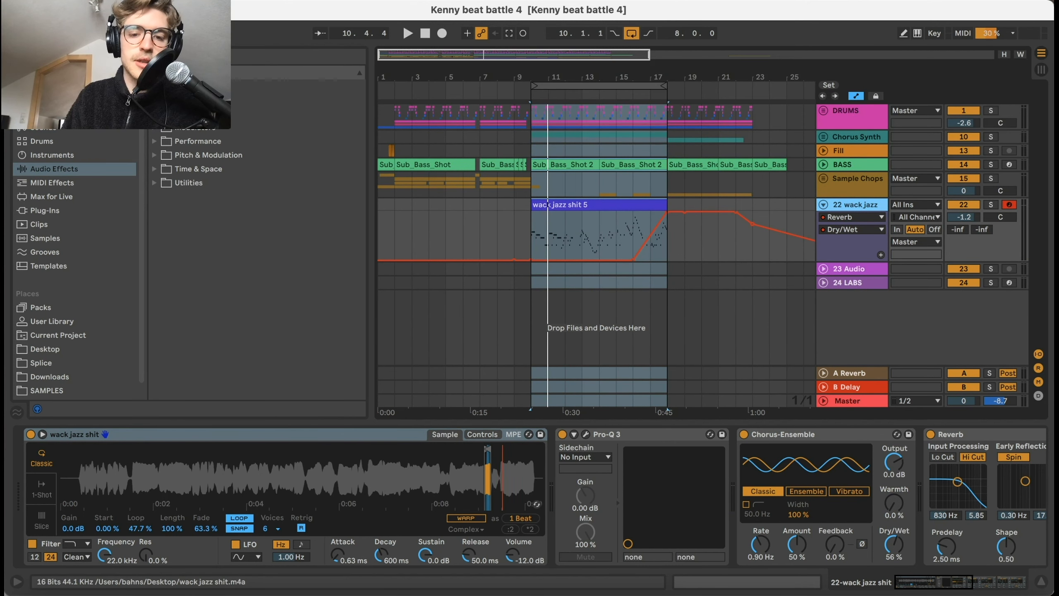
pyautogui.moveTo(504, 454); pyautogui.dragTo(504, 517)
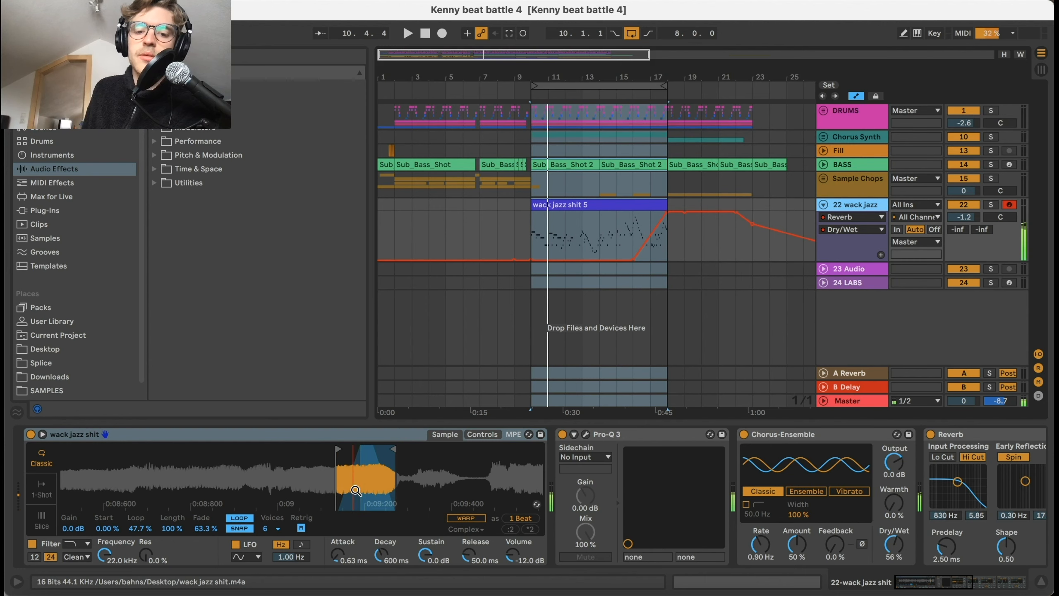
pyautogui.click(483, 434)
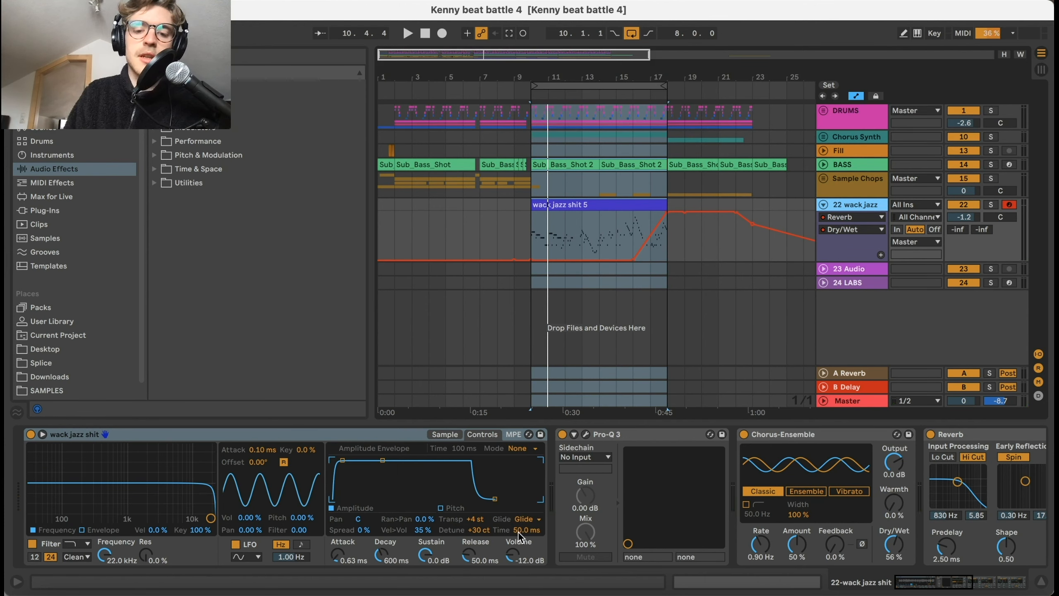
pyautogui.hscroll(10, 604, 520)
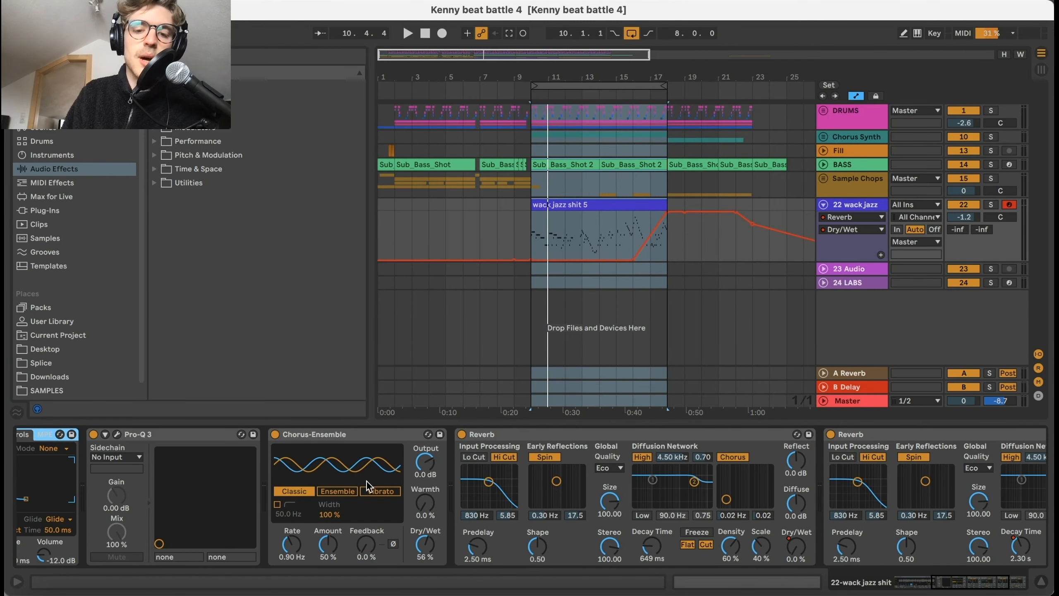
pyautogui.hscroll(5, 366, 482)
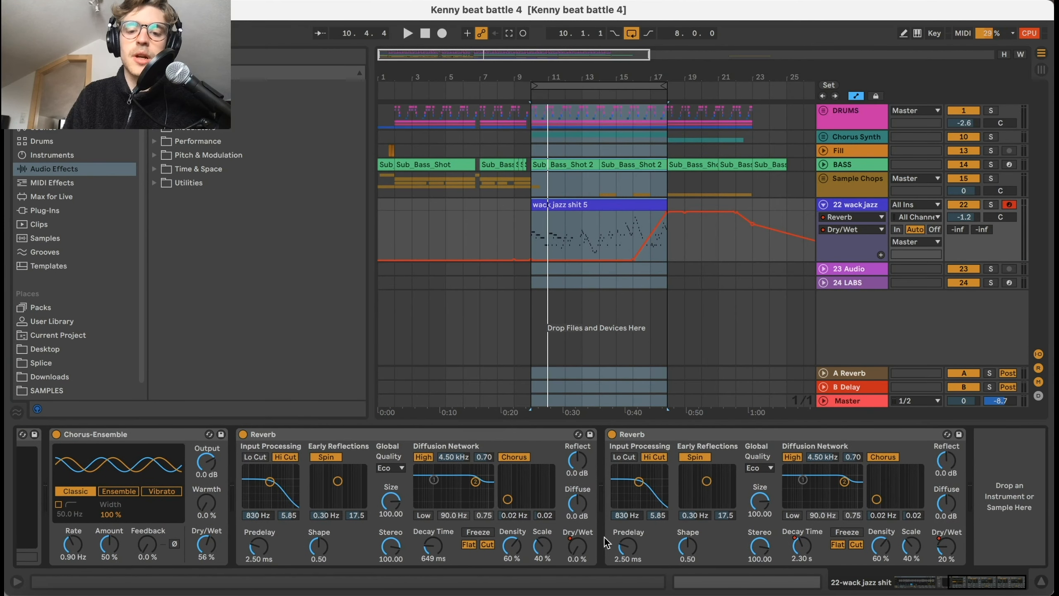
# Step: Show the second Reverb's Decay Time automation on track 22 and play the passage around bar 12
pyautogui.rightClick(802, 543)
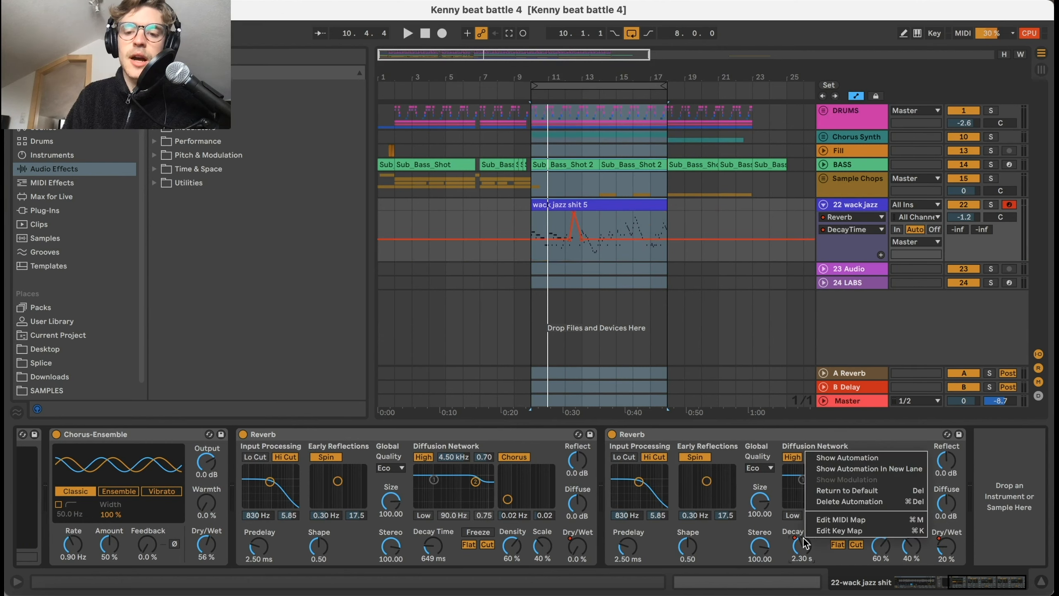
pyautogui.click(626, 255)
pyautogui.moveTo(569, 69); pyautogui.dragTo(554, 101)
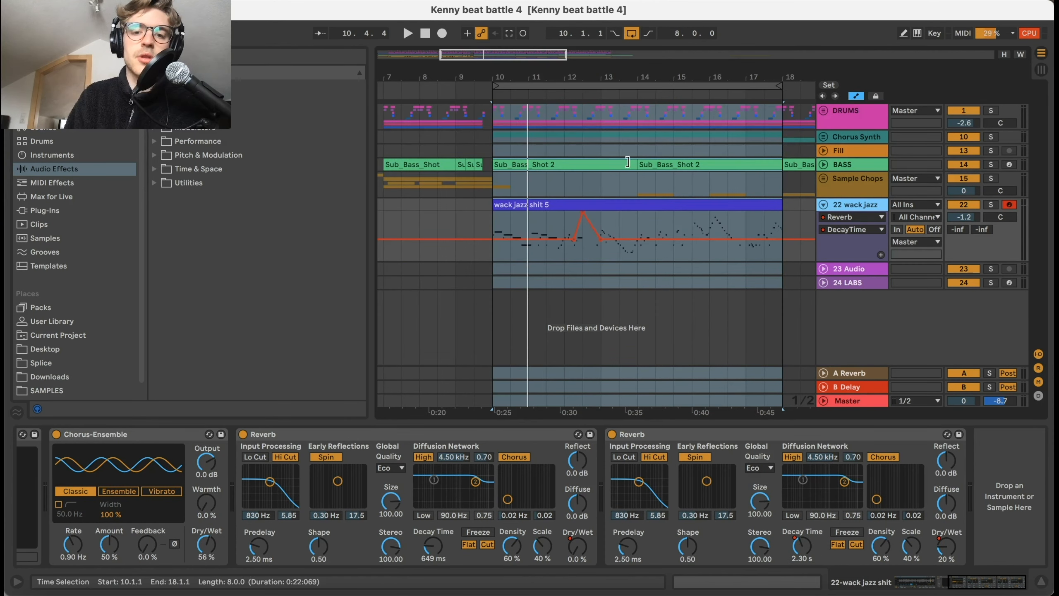
pyautogui.click(565, 98)
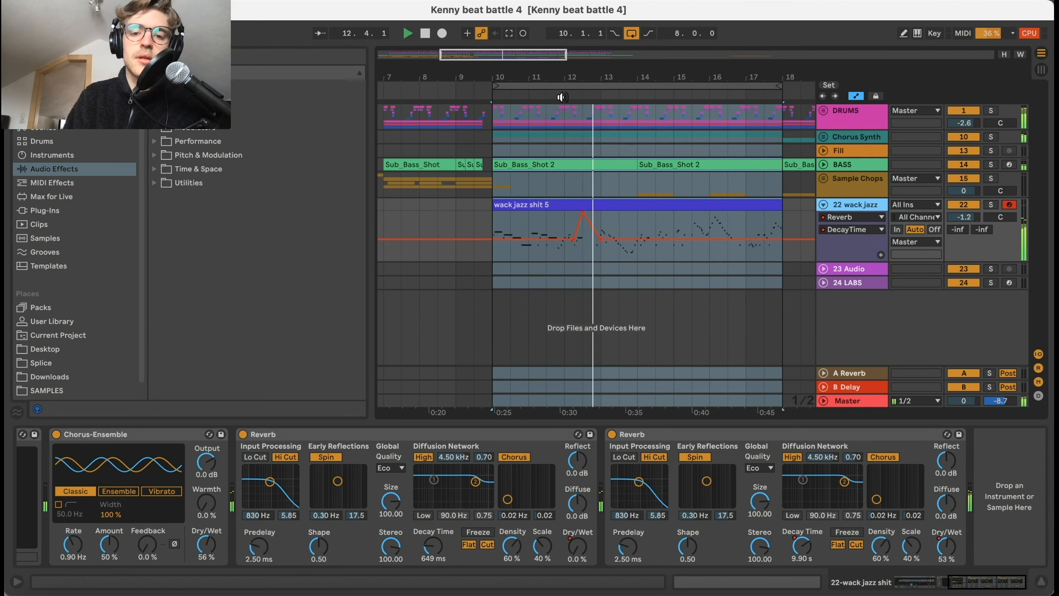
pyautogui.press('space')
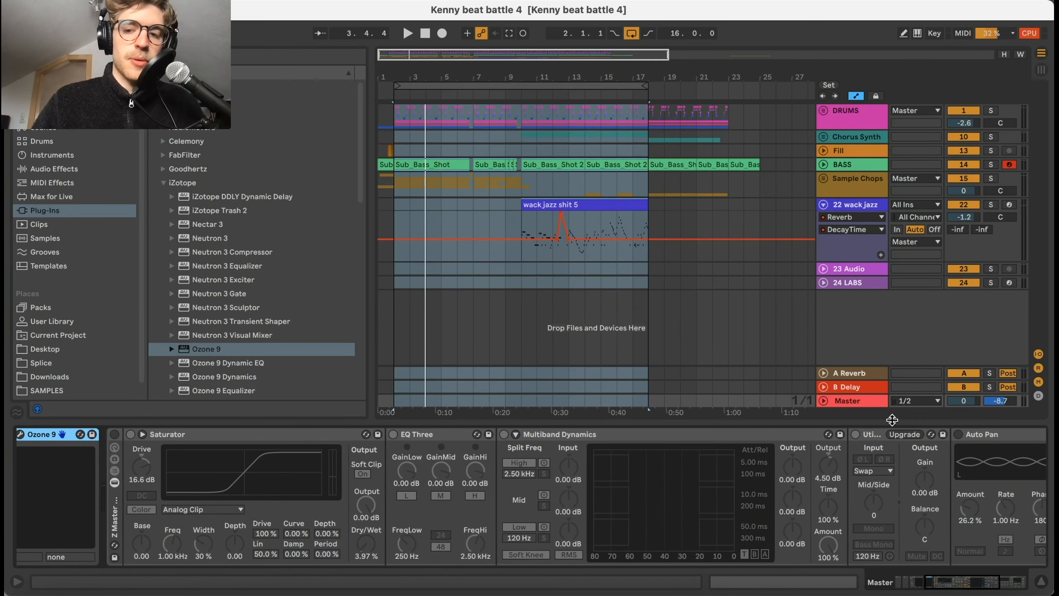
# Step: Select the Master track and examine its effects chain, from the pitch drop devices and Neutron 3 to the Multiband Dynamics
pyautogui.click(855, 401)
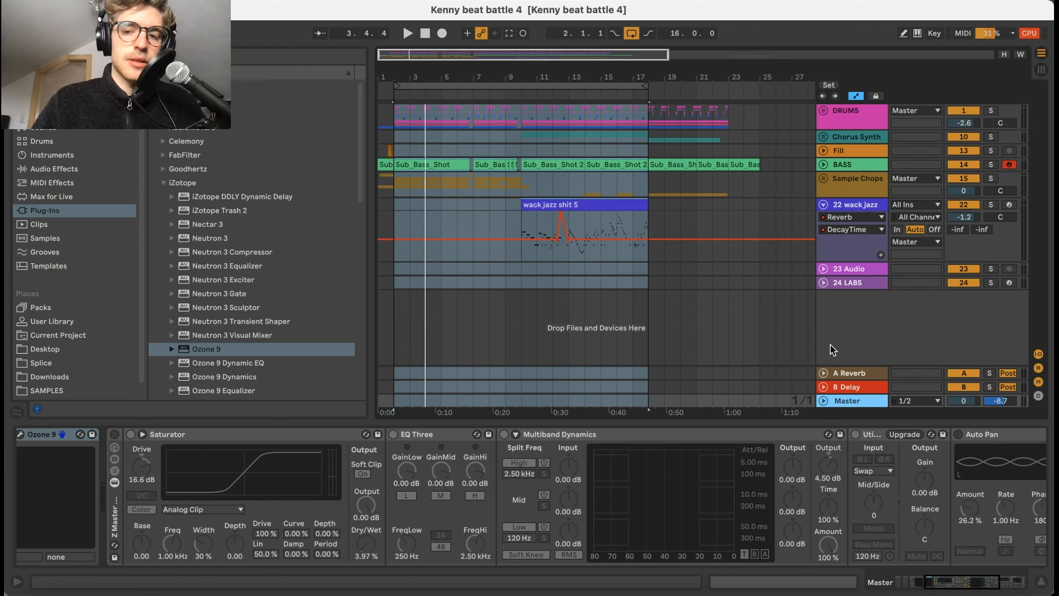
pyautogui.hscroll(-10, 632, 539)
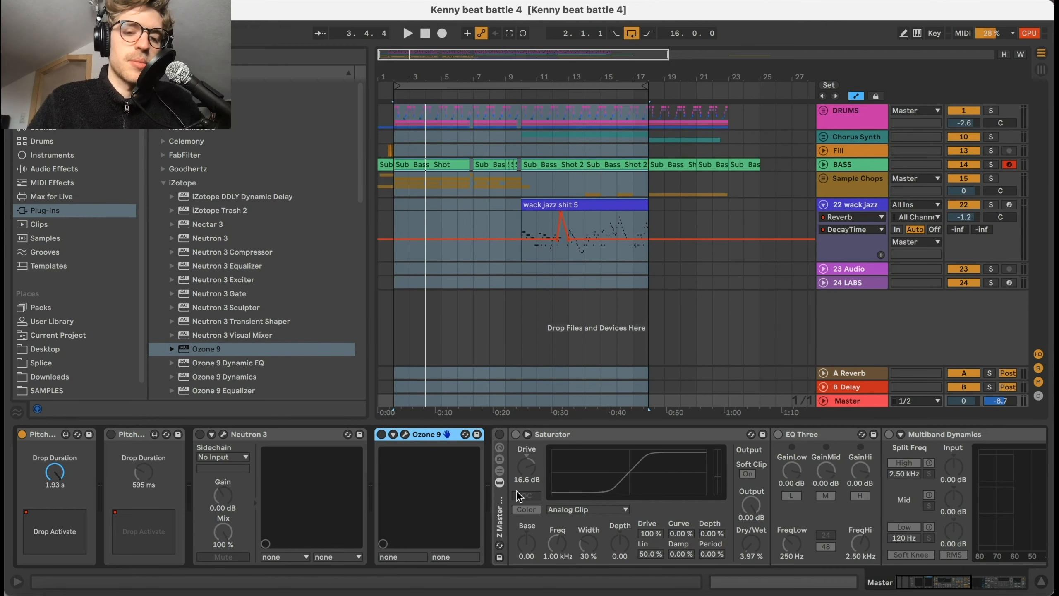
pyautogui.hscroll(5, 496, 461)
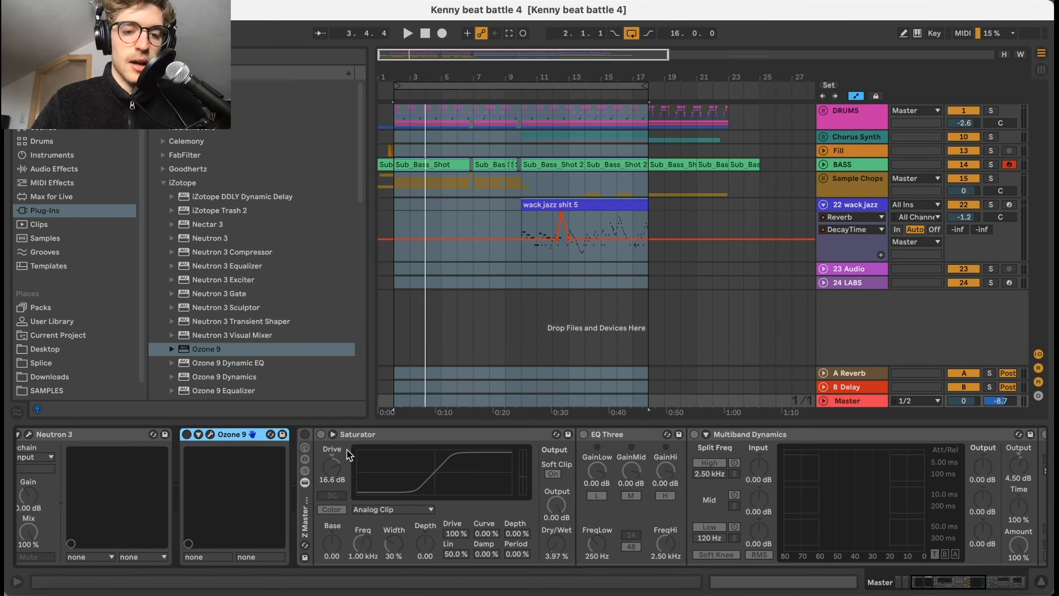
# Step: Turn on the Z Master rack on the Master track and examine its devices from Saturator to Glue Compressor
pyautogui.click(309, 513)
pyautogui.hscroll(-1, 312, 512)
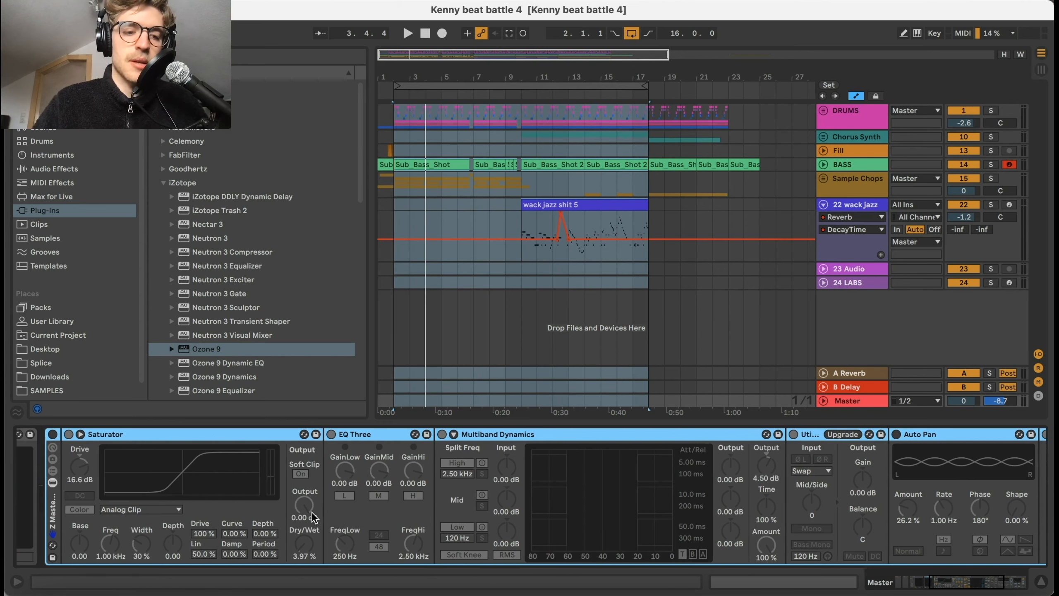
pyautogui.hscroll(-2, 312, 512)
pyautogui.hscroll(2, 246, 483)
pyautogui.click(73, 434)
pyautogui.hscroll(-2, 320, 465)
pyautogui.hscroll(2, 319, 465)
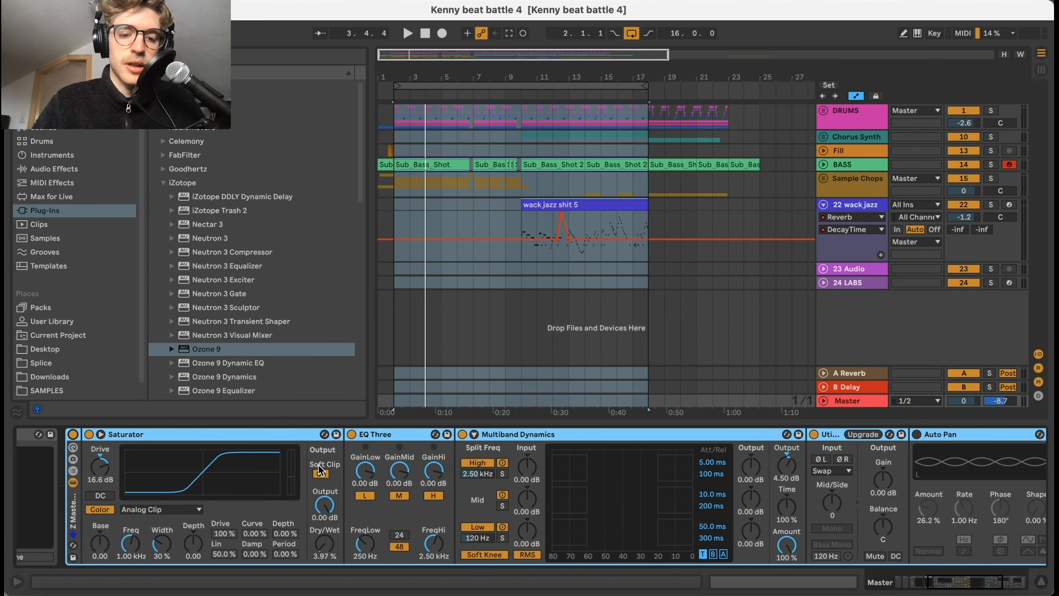
pyautogui.hscroll(2, 320, 469)
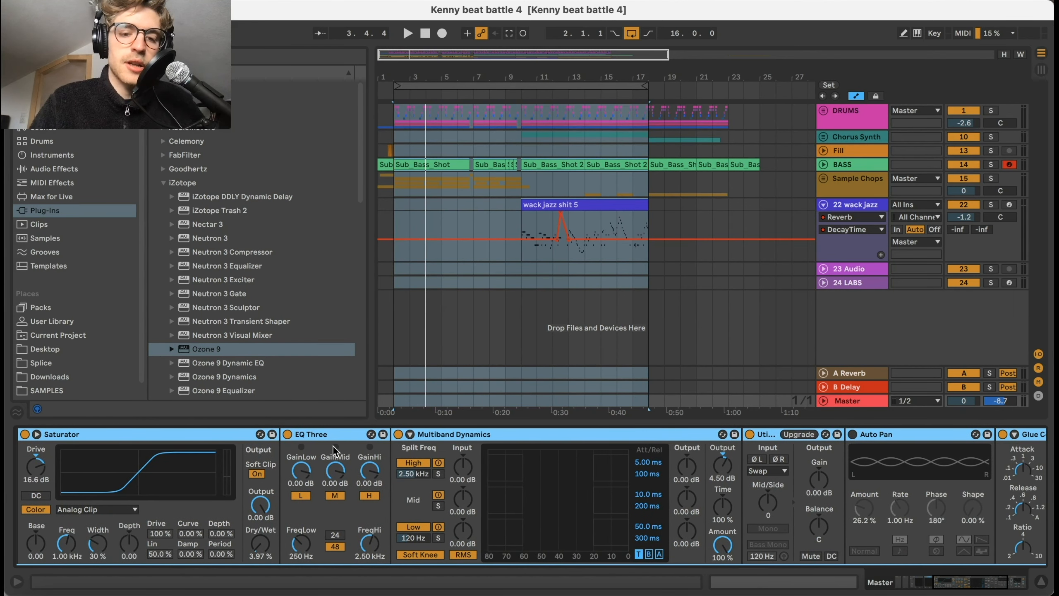
pyautogui.hscroll(5, 334, 451)
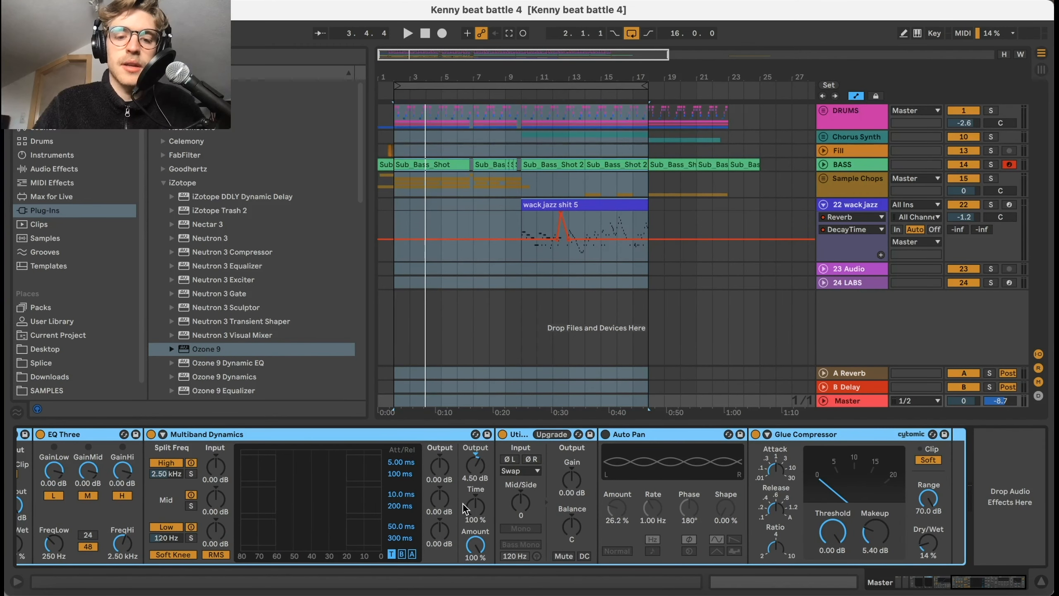
pyautogui.hscroll(-3, 442, 507)
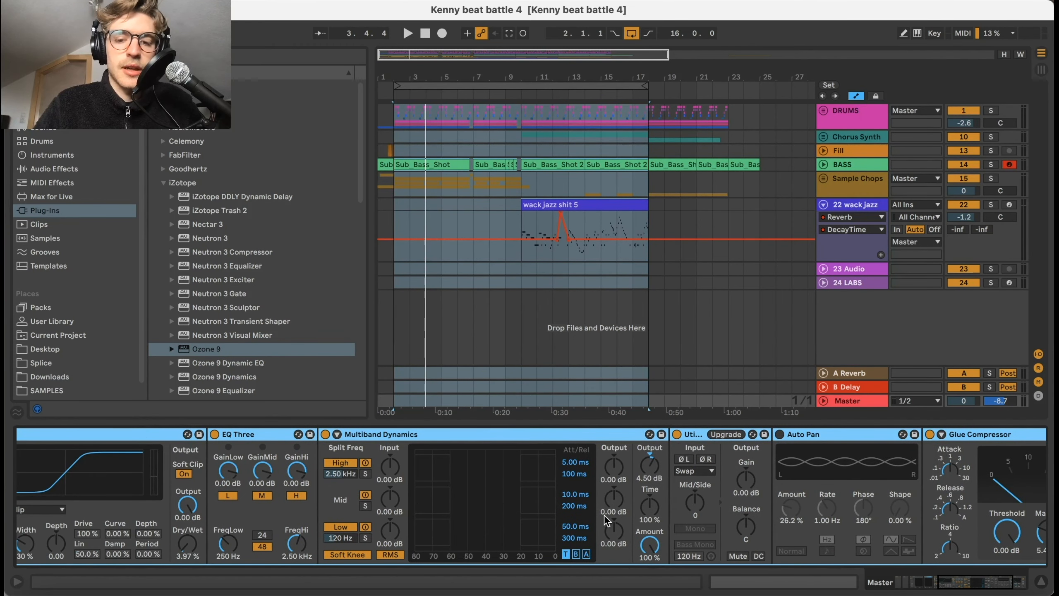
pyautogui.hscroll(2, 650, 534)
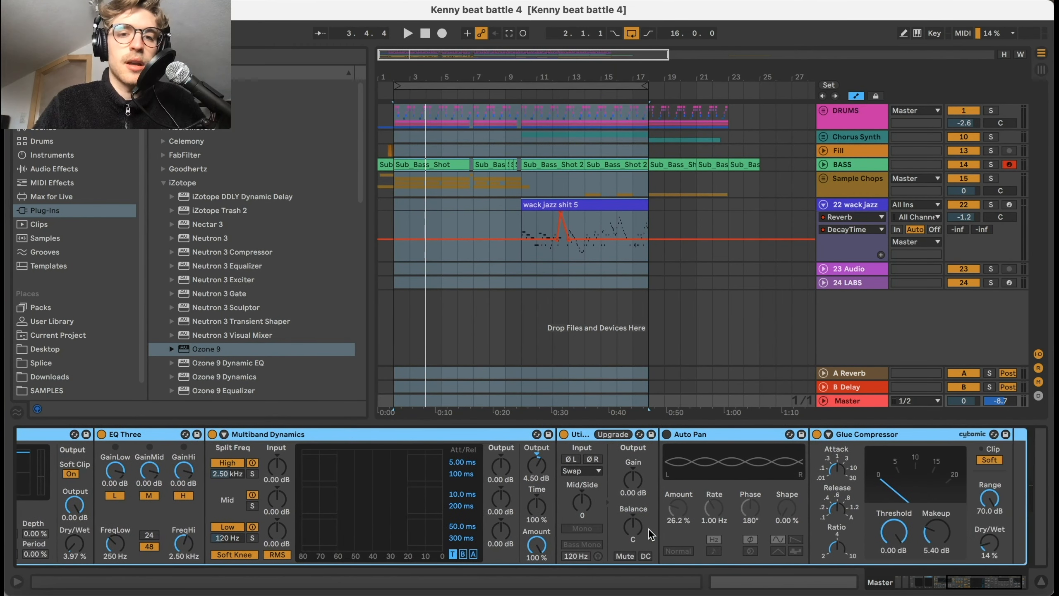
pyautogui.hscroll(1, 651, 535)
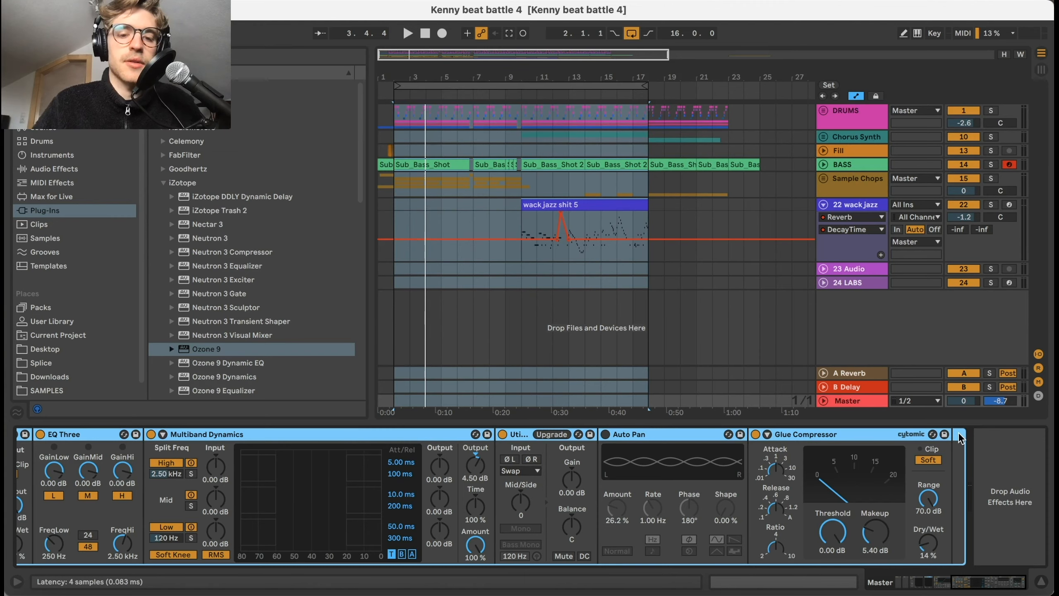
# Step: Play the passage from bar 2 with the Z Master rack turned off and again with it turned on
pyautogui.hscroll(-10, 375, 479)
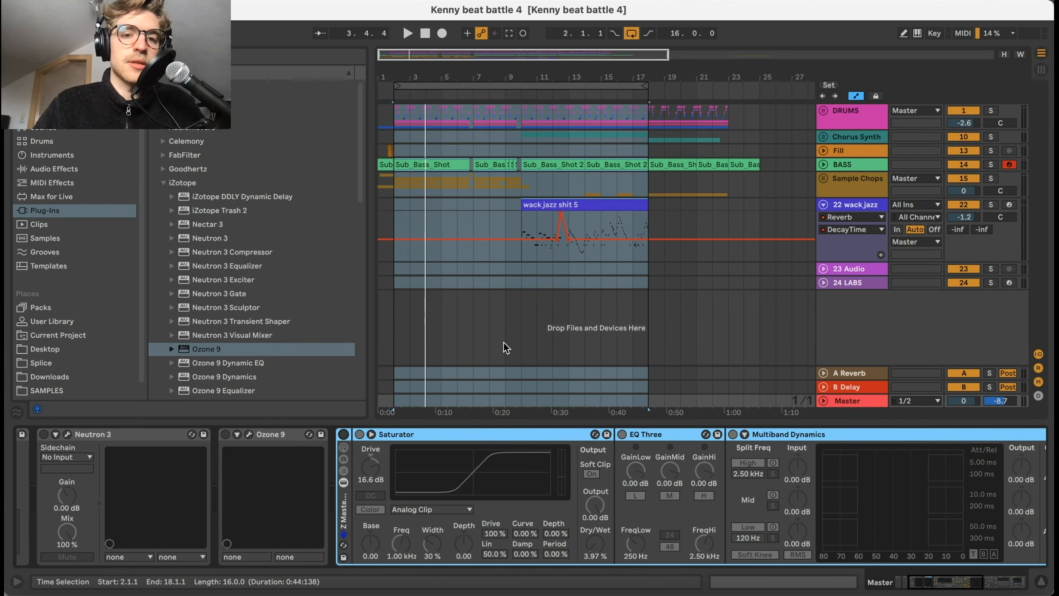
pyautogui.press('space')
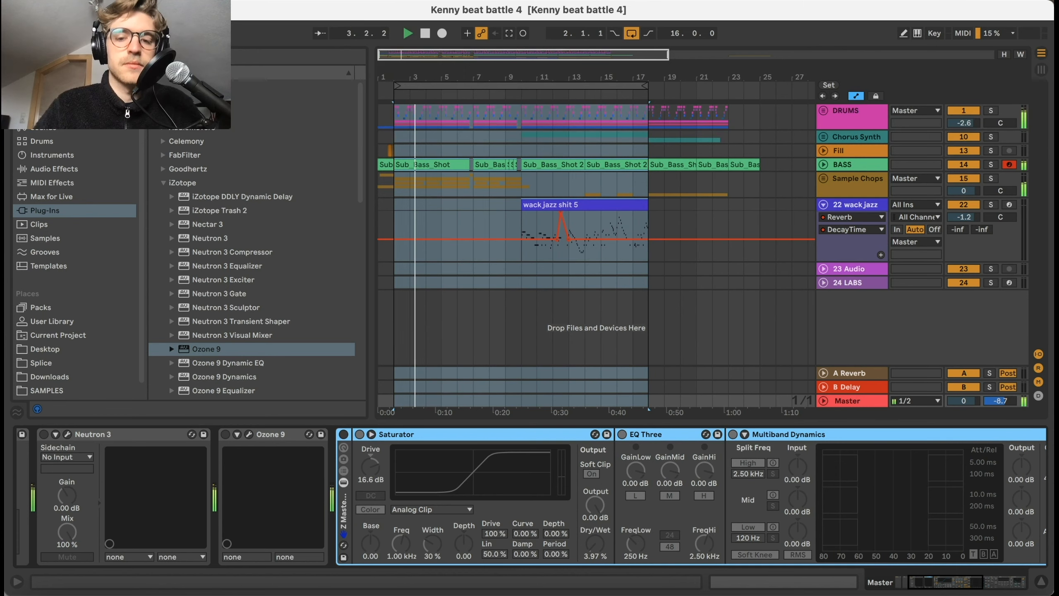
pyautogui.press('space')
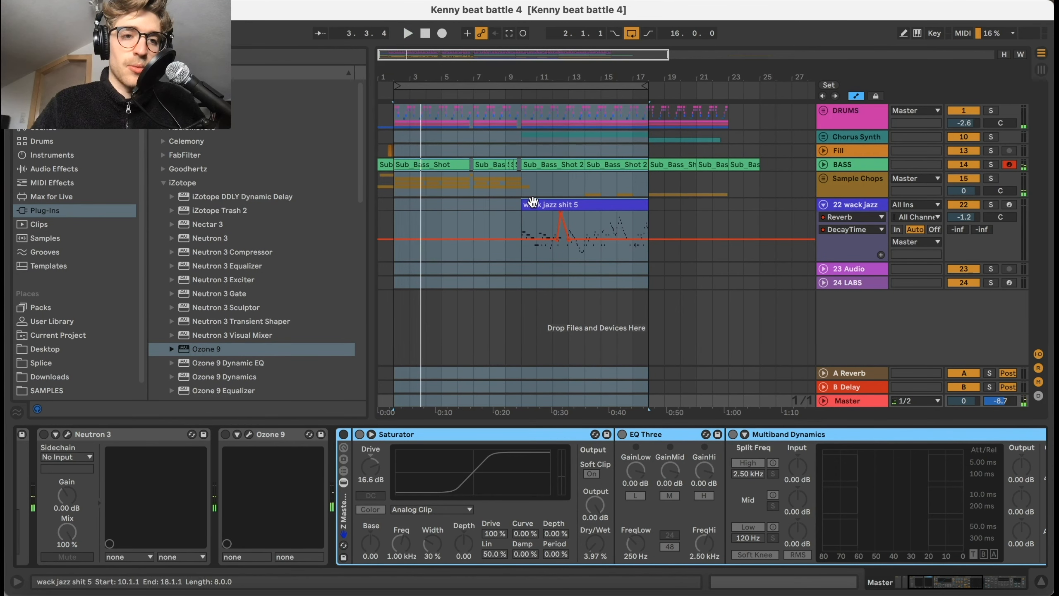
pyautogui.press('space')
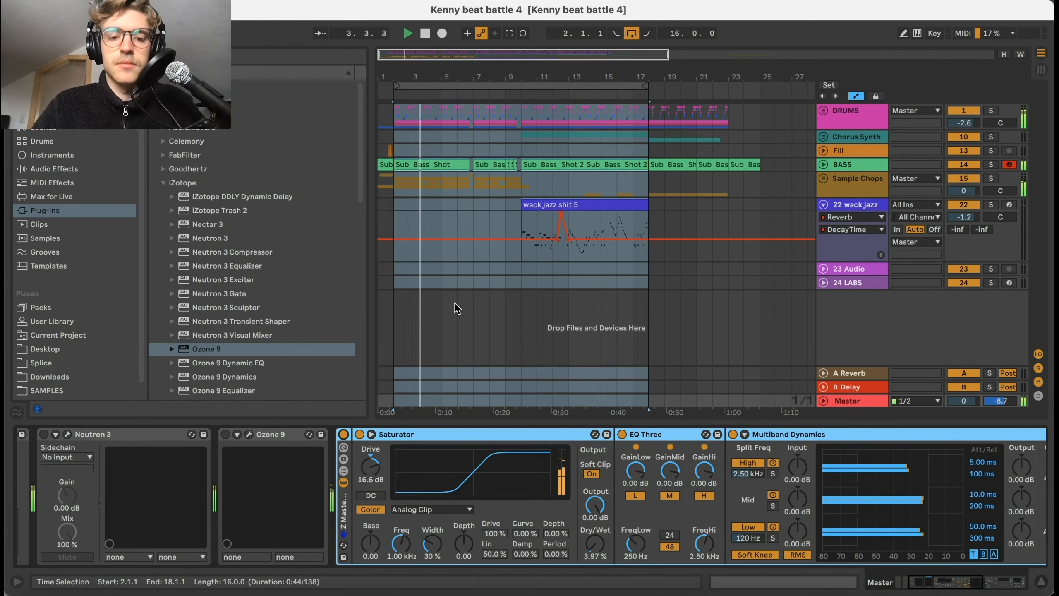
# Step: Check the track and Master levels in the session mixer during playback, and return to the arrangement
pyautogui.press('Tab')
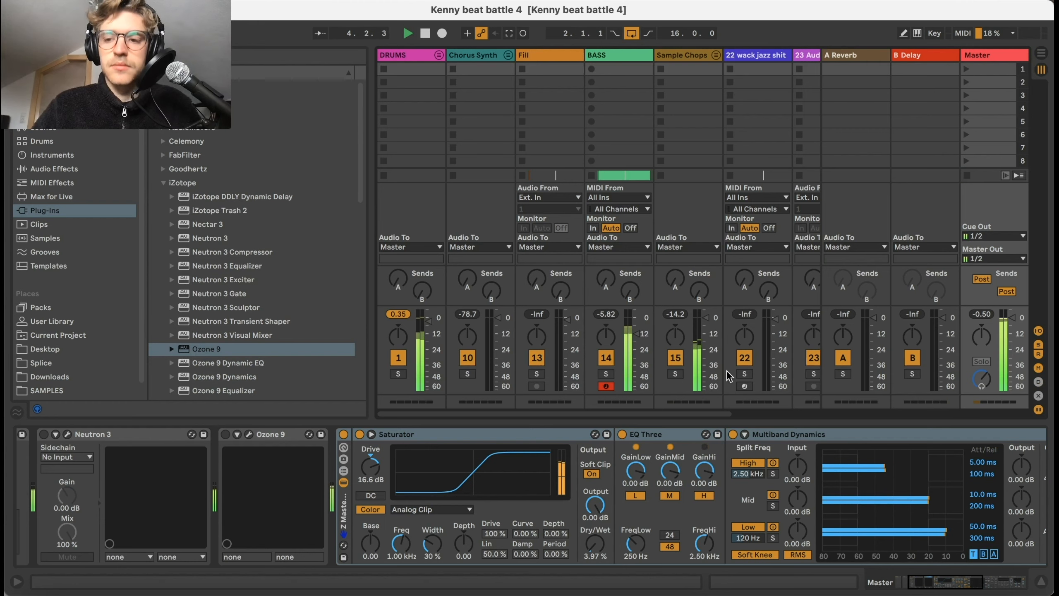
pyautogui.press('space')
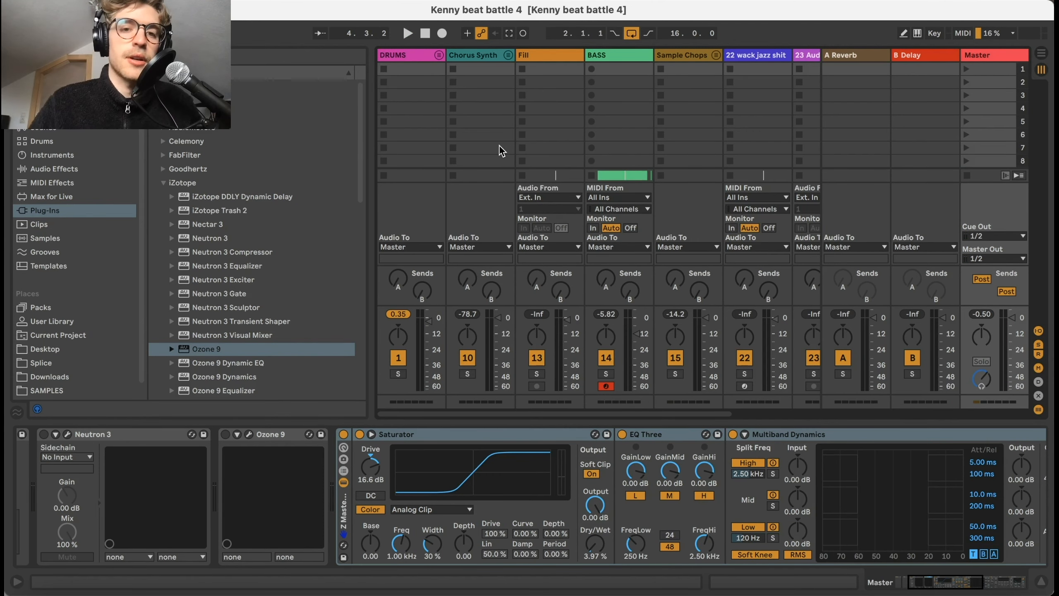
pyautogui.press('Tab')
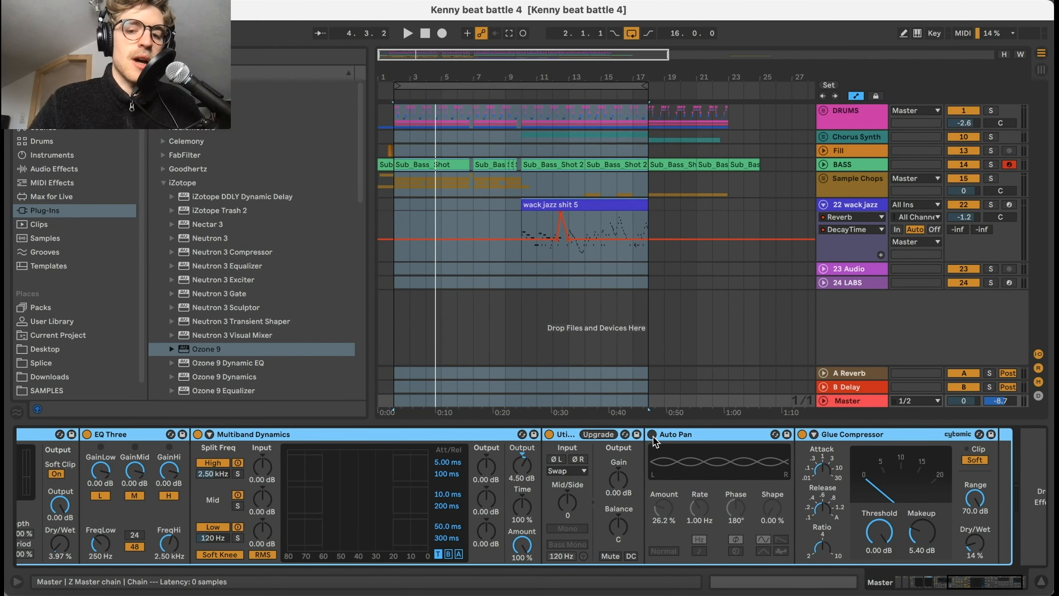
# Step: Turn on and select Neutron 3 in the Master track's effects chain
pyautogui.hscroll(-10, 446, 449)
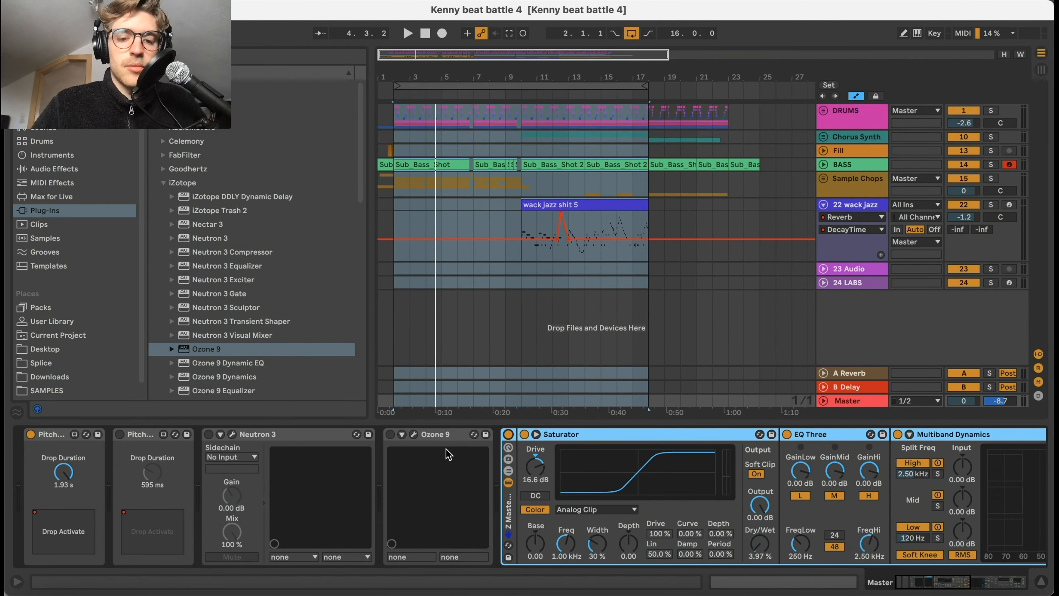
pyautogui.click(439, 433)
pyautogui.click(252, 434)
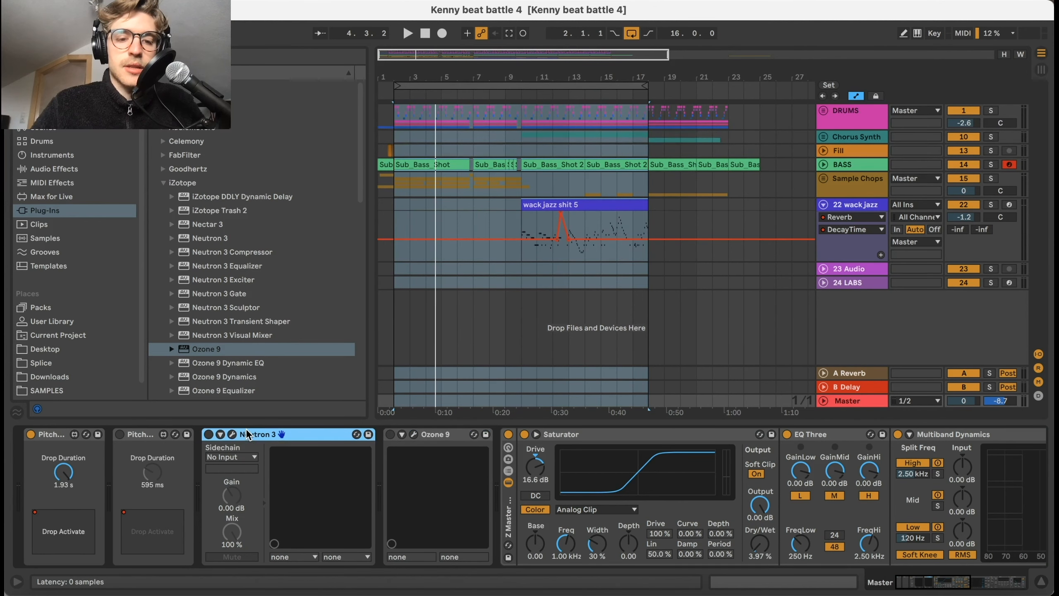
pyautogui.click(422, 438)
pyautogui.click(210, 434)
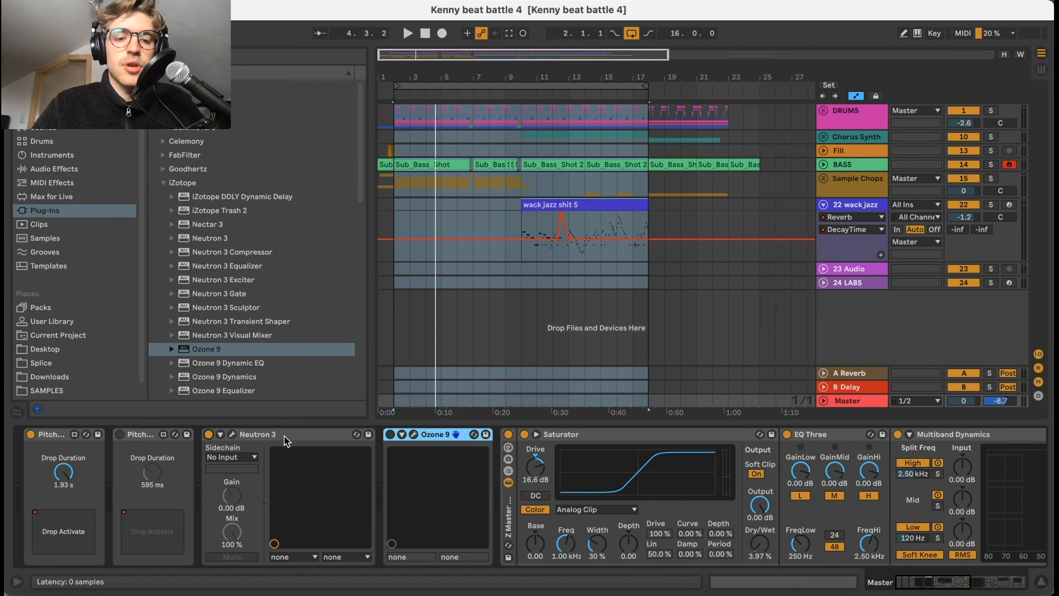
pyautogui.click(284, 435)
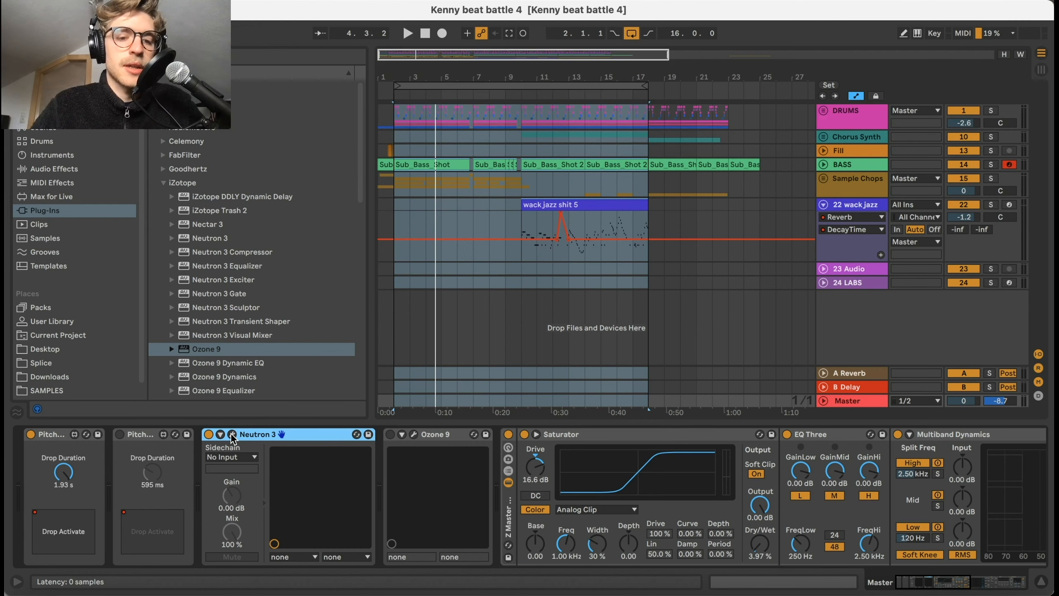
# Step: Choose Neutron 3's All-Purpose Mix Bus preset from the Mix Bus category and show the Sculptor module
pyautogui.click(232, 435)
pyautogui.scroll(-4, 735, 388)
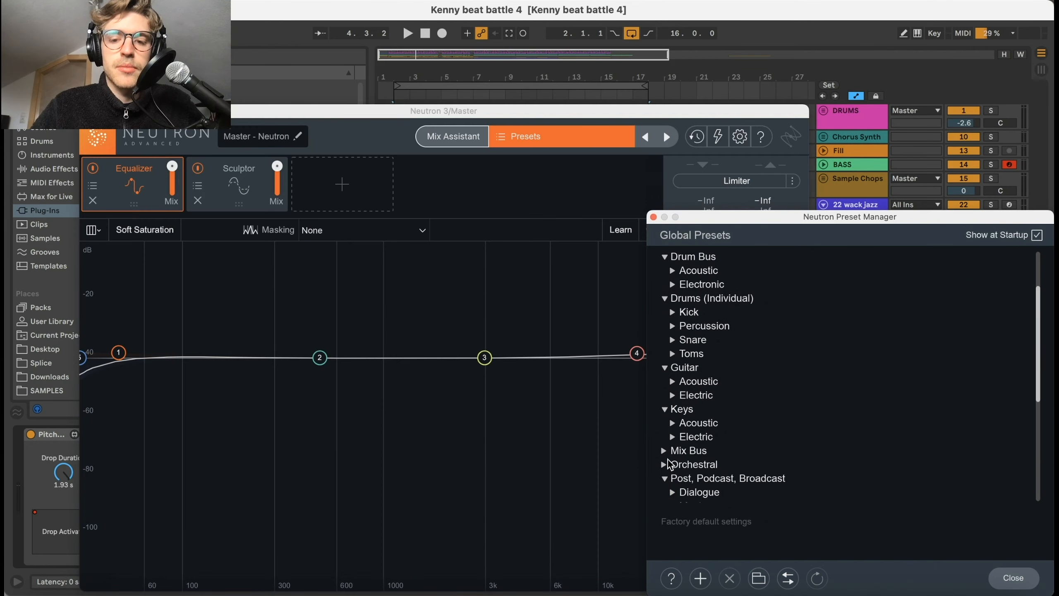
pyautogui.click(667, 451)
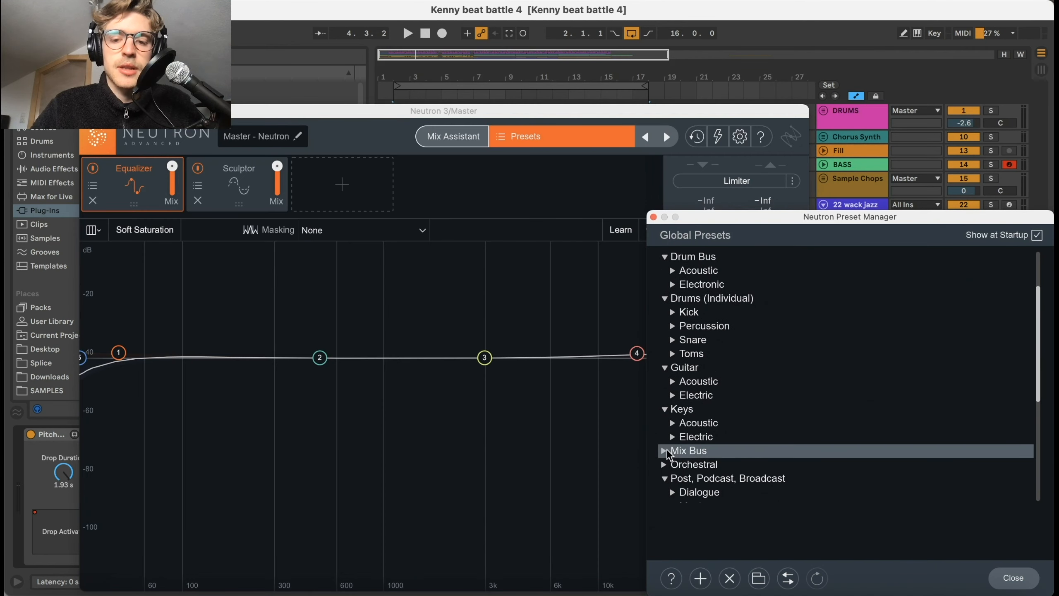
pyautogui.click(664, 450)
pyautogui.click(702, 465)
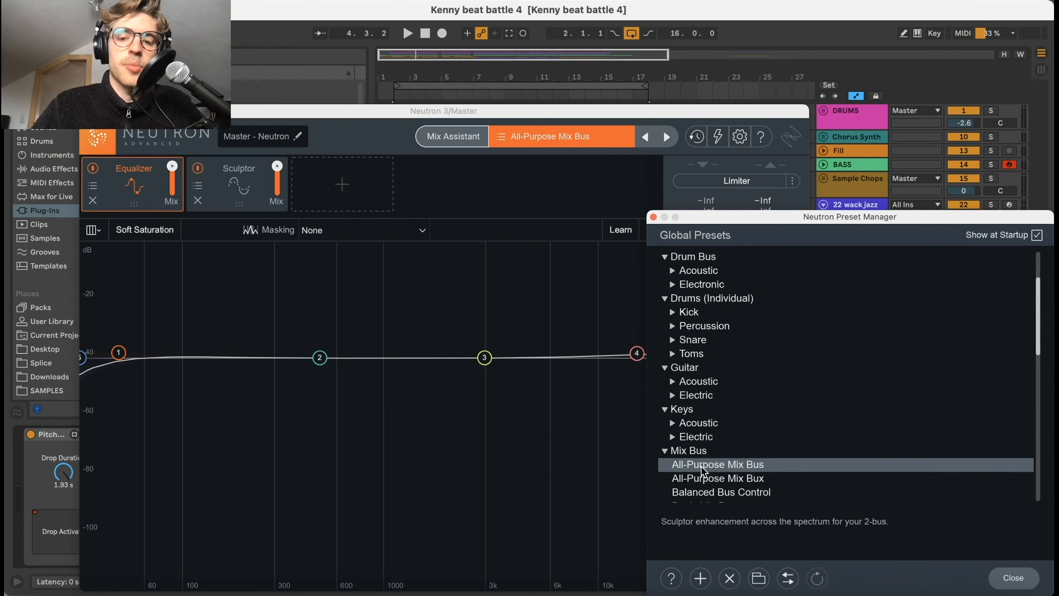
pyautogui.click(653, 217)
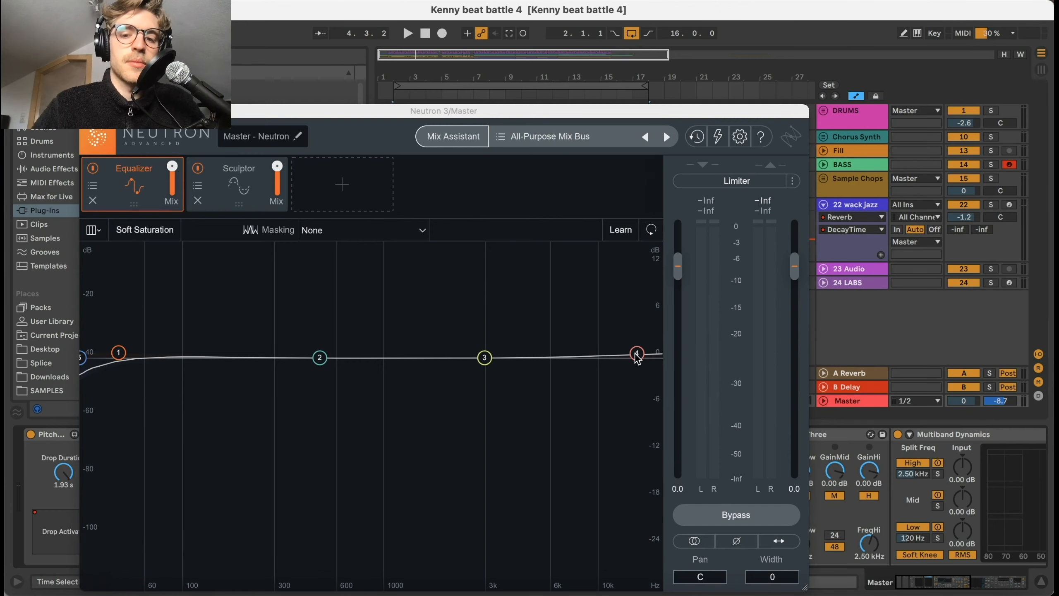
pyautogui.click(255, 200)
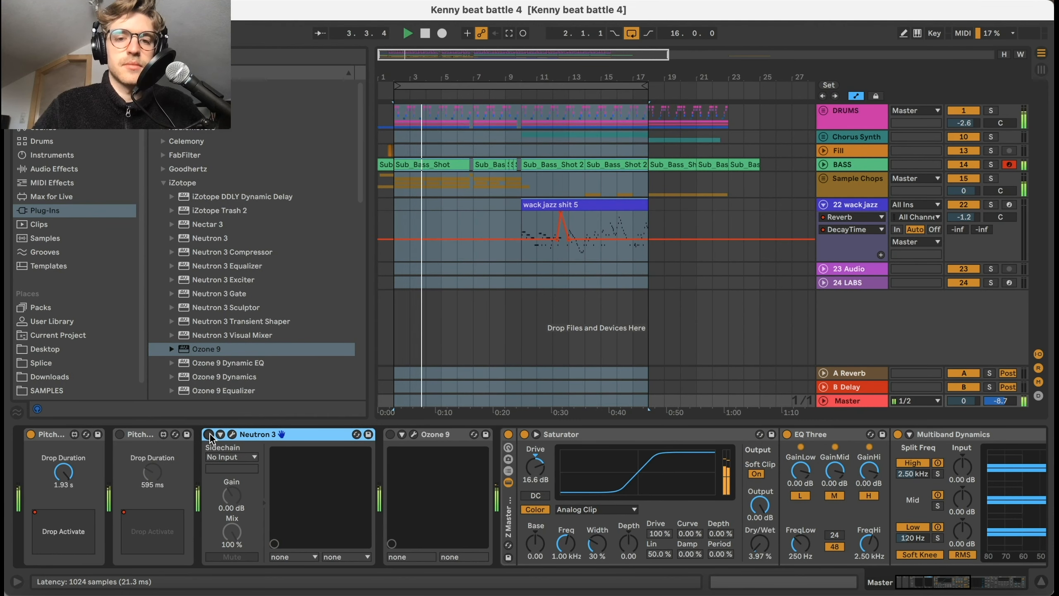
# Step: Compare the beat with Neutron 3 turned off and turned on by playing the passage from bar 2
pyautogui.press('space')
pyautogui.click(209, 434)
pyautogui.press('space')
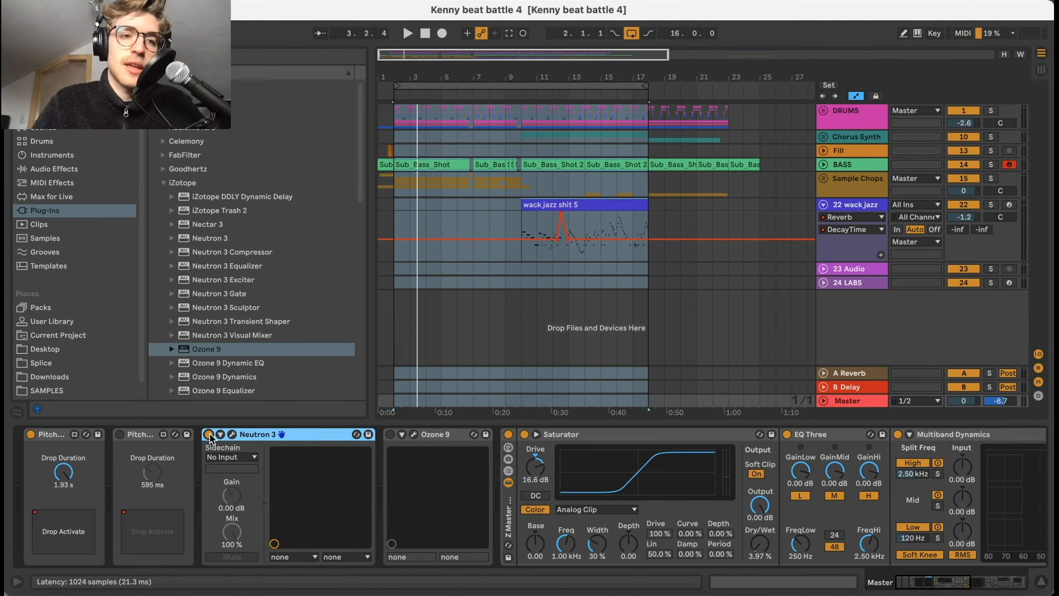
# Step: Examine the Add Fullness settings in Neutron 3's Sculptor and play the beat with the plug-in active
pyautogui.click(232, 435)
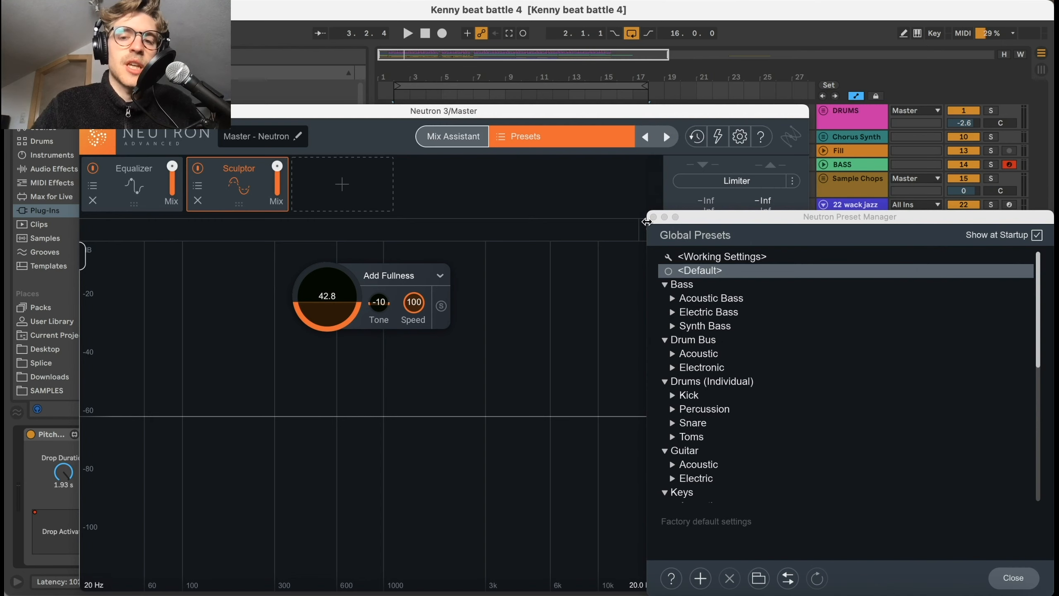
pyautogui.click(653, 217)
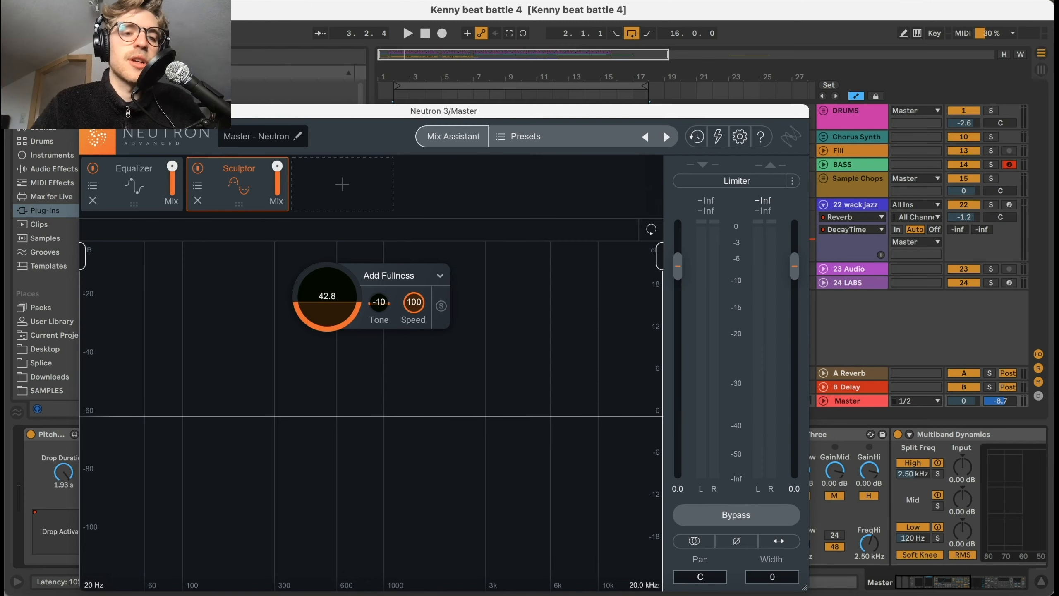
pyautogui.click(87, 110)
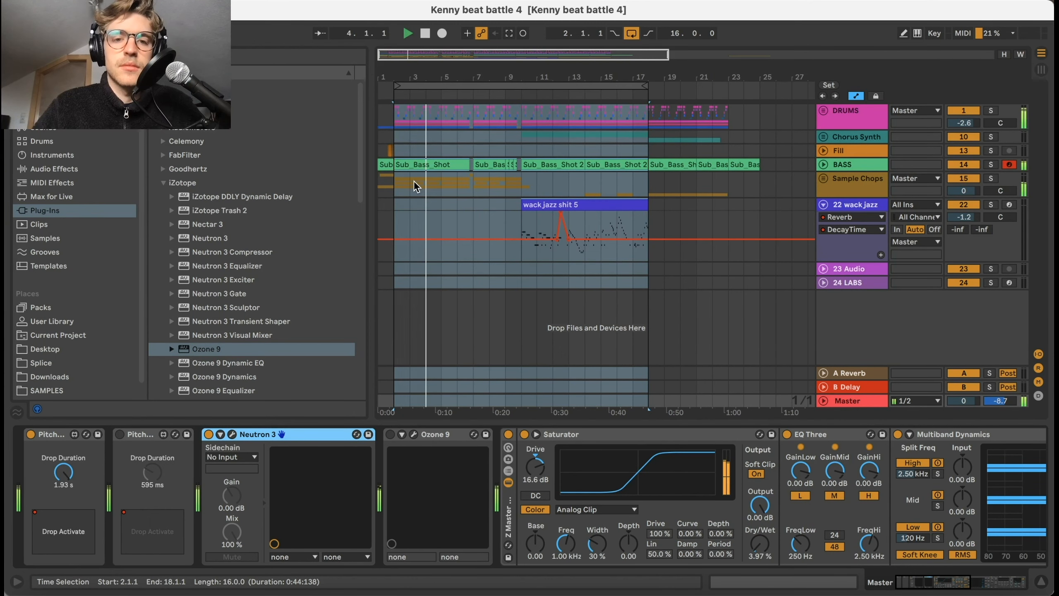
pyautogui.press('space')
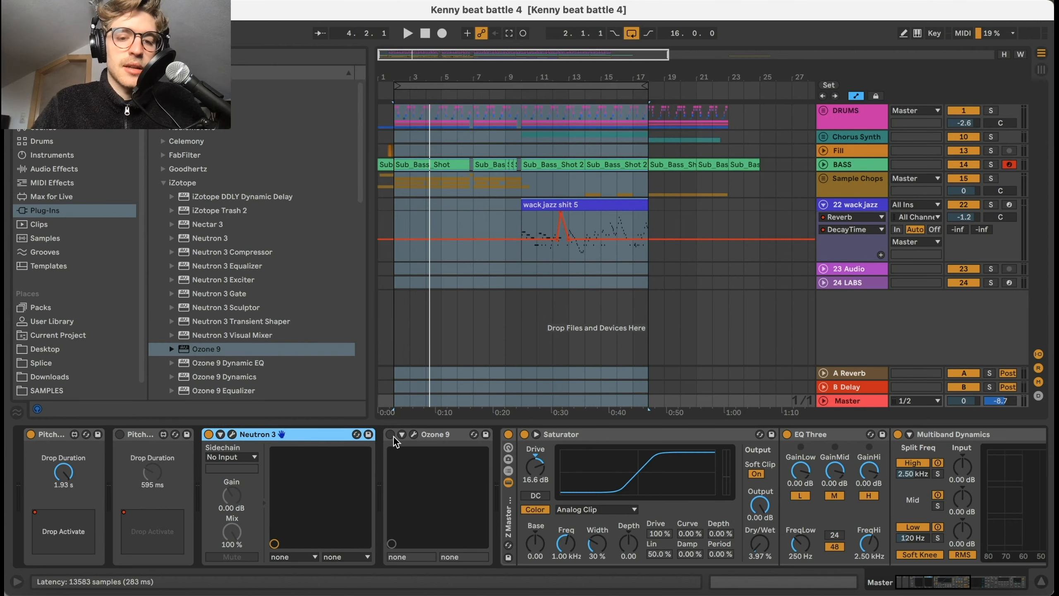
# Step: Turn on Ozone 9 on the Master track, open its window and view the list of modules available to add
pyautogui.click(390, 435)
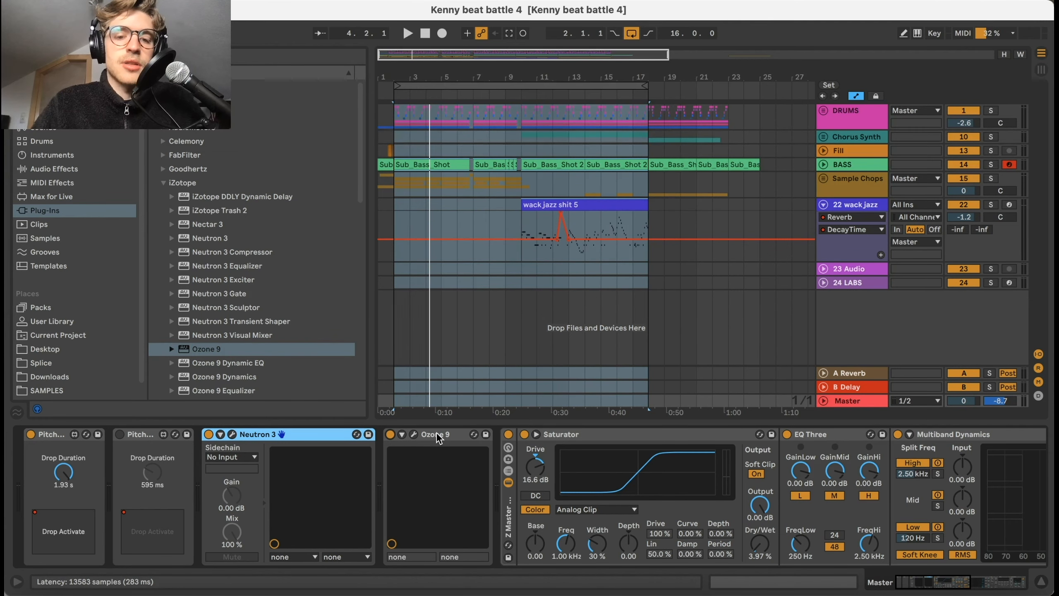
pyautogui.click(414, 435)
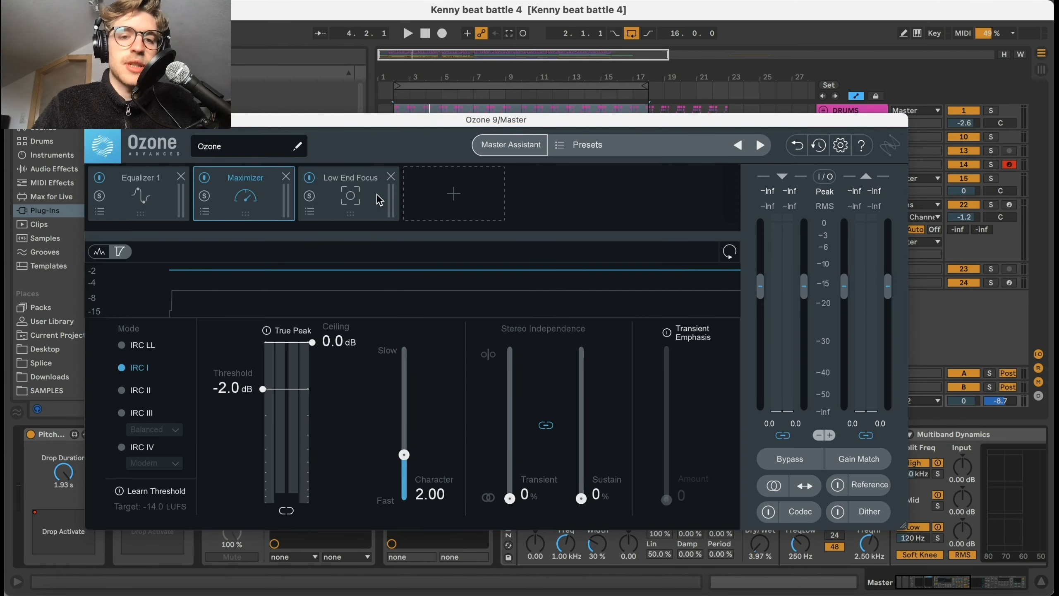
pyautogui.click(451, 186)
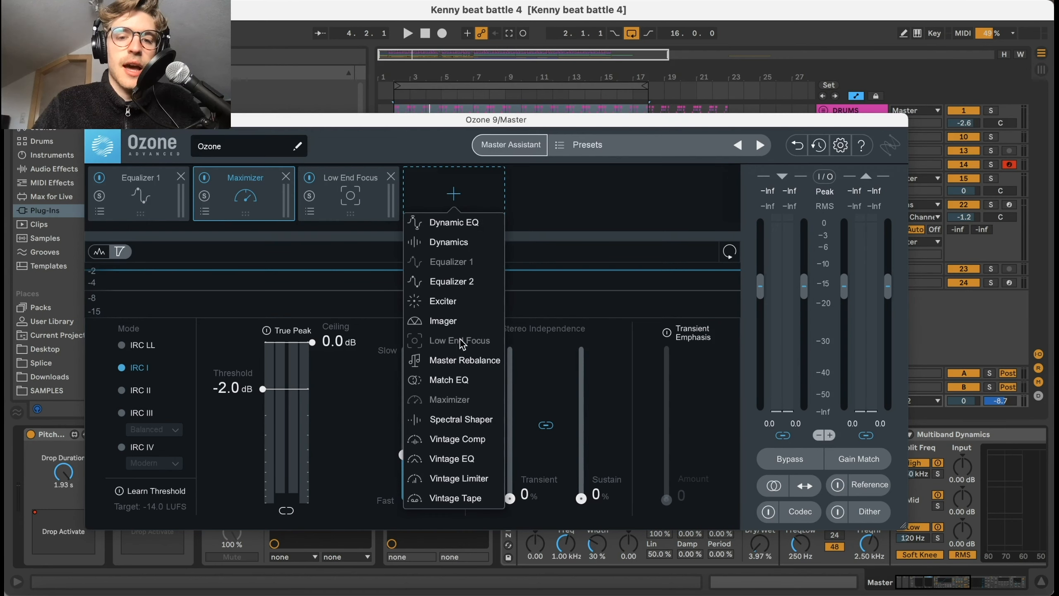
pyautogui.click(362, 168)
# Step: Set the Contrast of Ozone 9's Low End Focus module to 41.3% and close the plug-in window
pyautogui.click(339, 196)
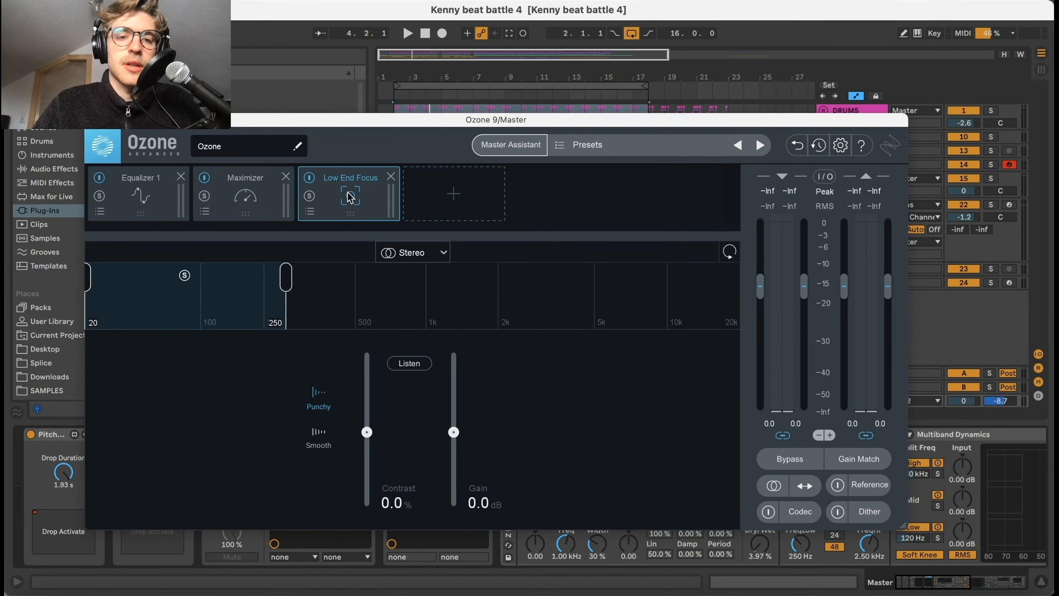
pyautogui.moveTo(367, 432); pyautogui.dragTo(365, 398)
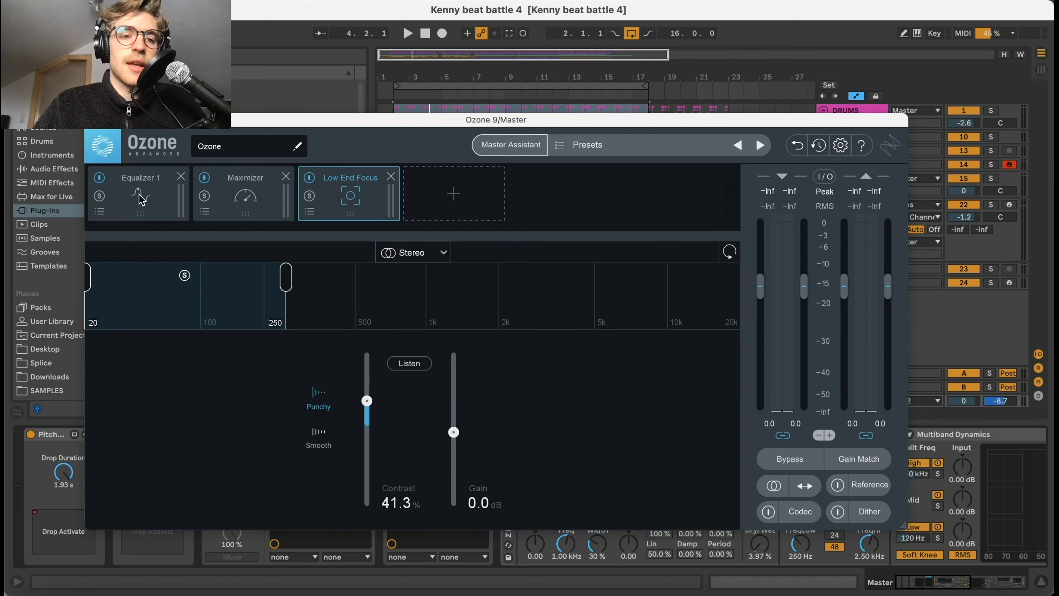
pyautogui.click(92, 119)
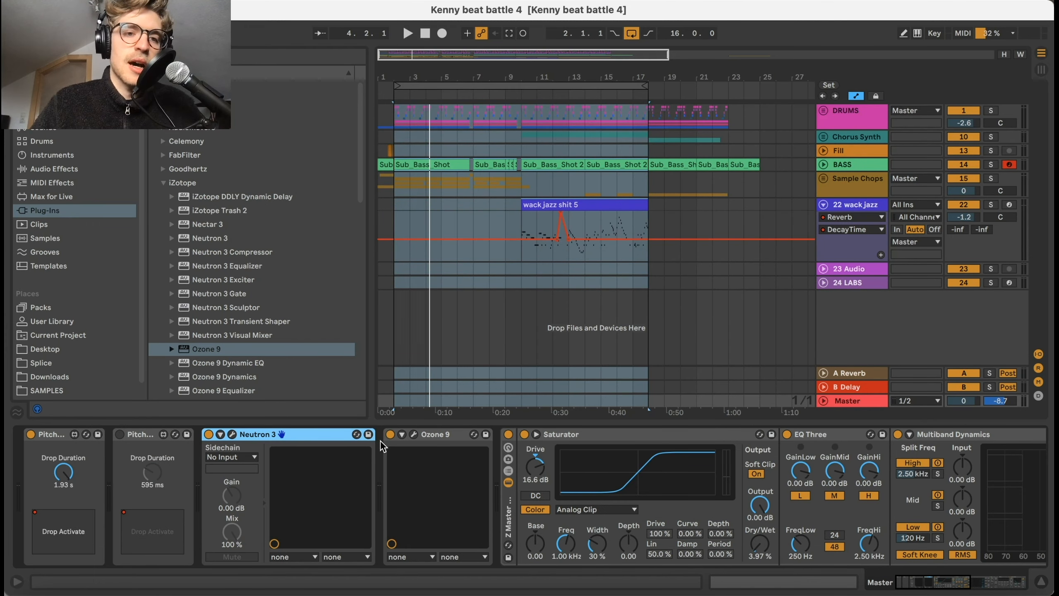
# Step: Play the passage from bar 2 with Ozone 9 turned off and again with it turned on
pyautogui.click(389, 434)
pyautogui.press('space')
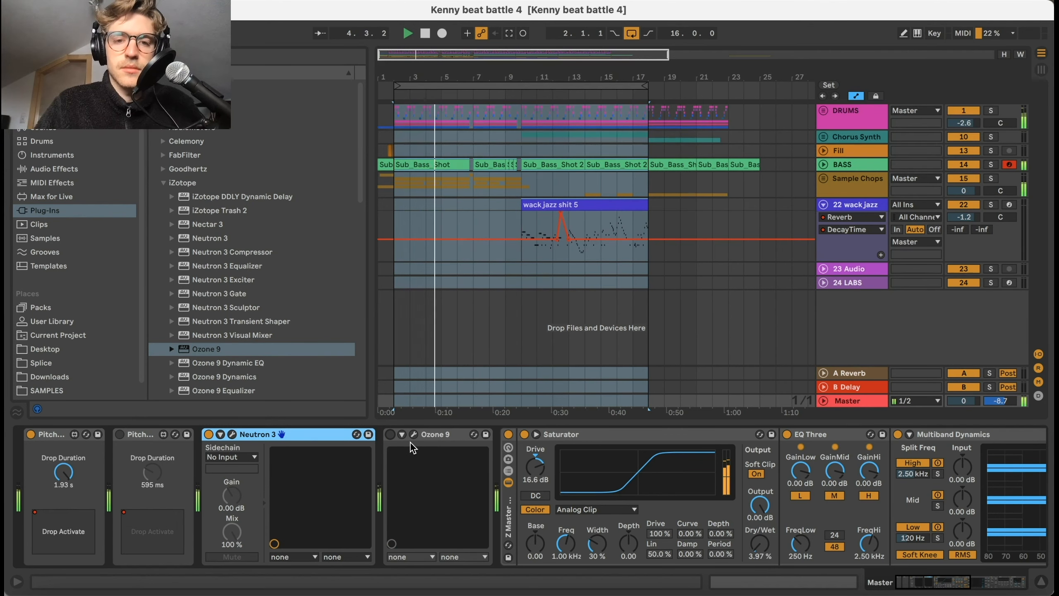
pyautogui.click(389, 434)
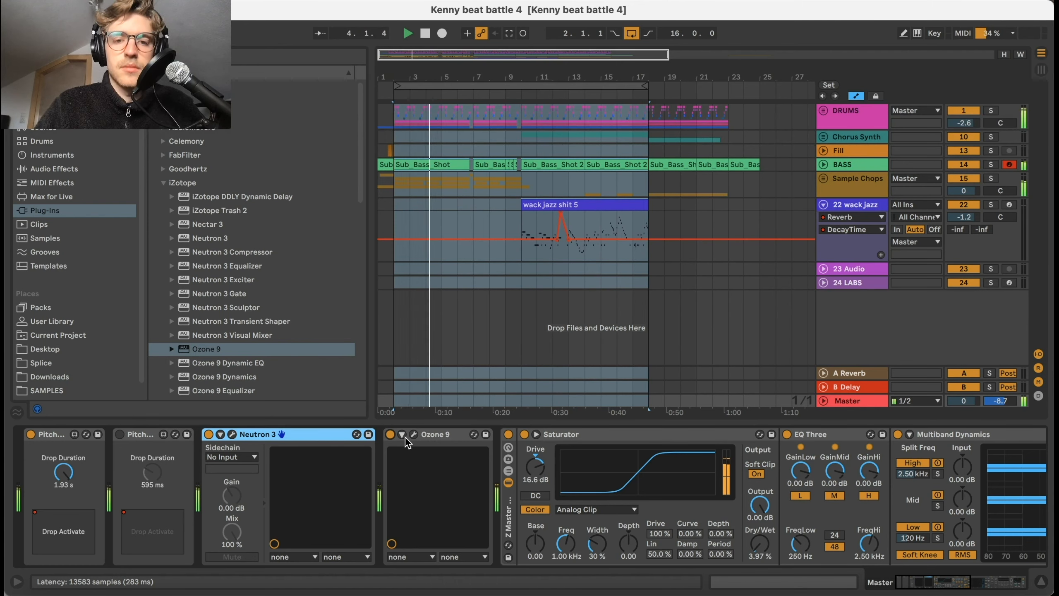
pyautogui.press('space')
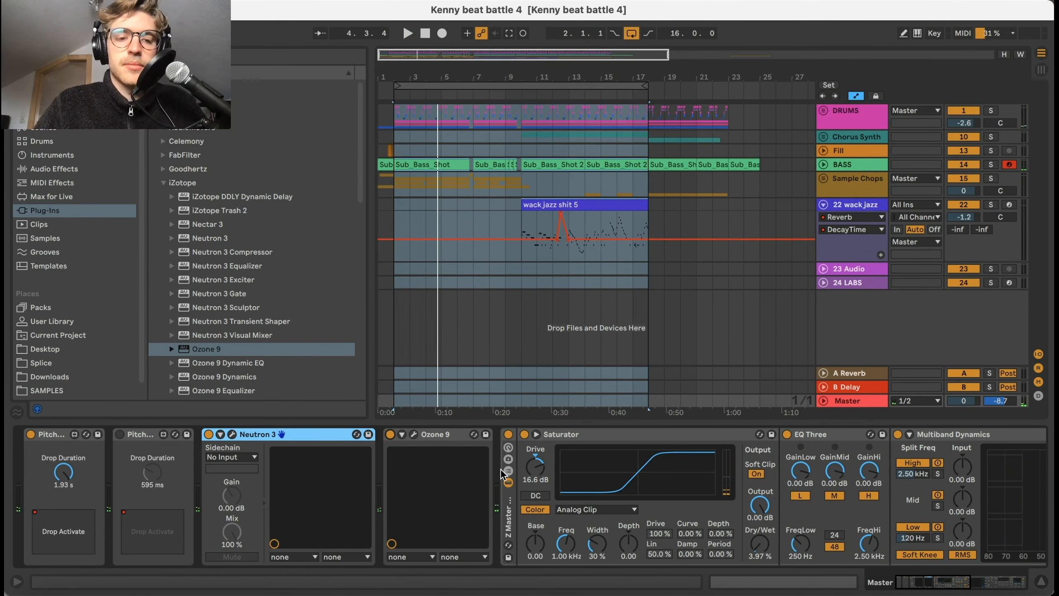
pyautogui.hscroll(5, 501, 470)
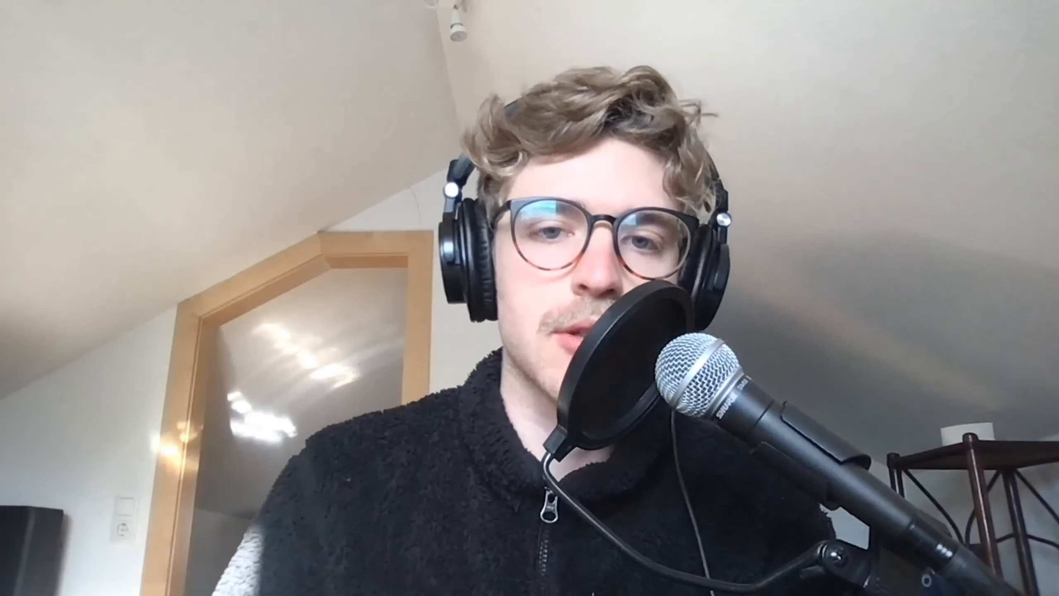